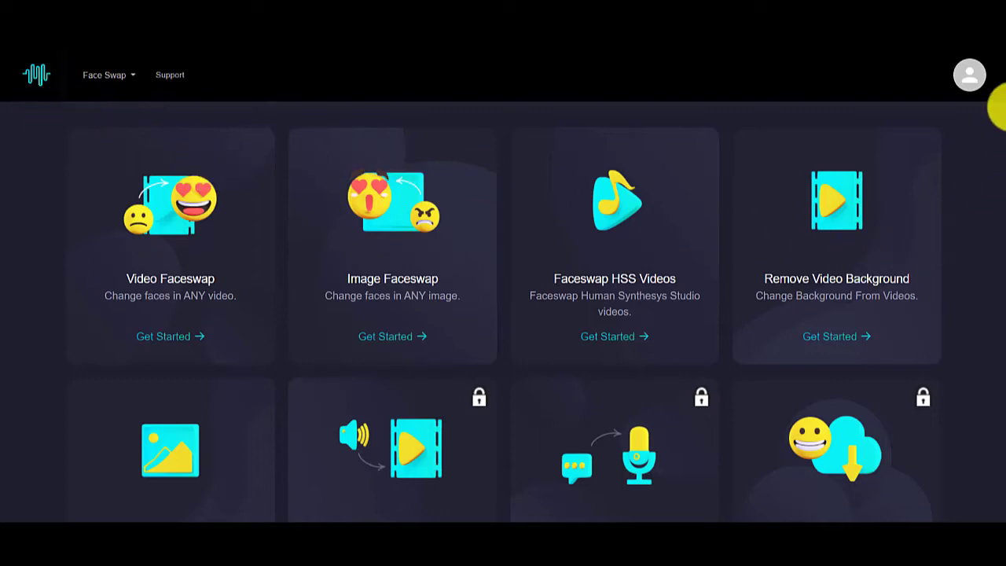
Scroll up and down over the FaceSwap tool cards on the dashboard
scroll(994, 110, "down", 2)
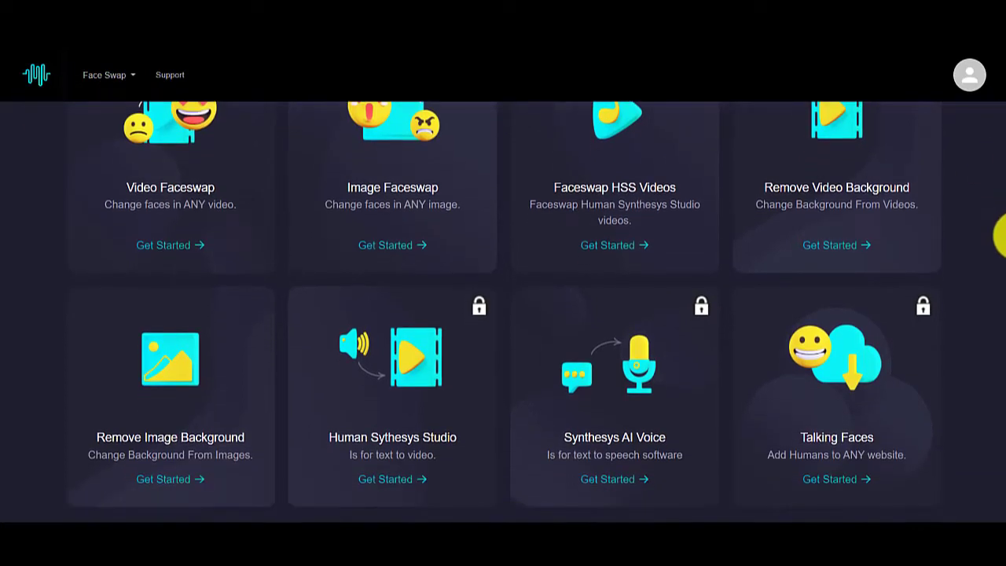
scroll(998, 197, "up", 2)
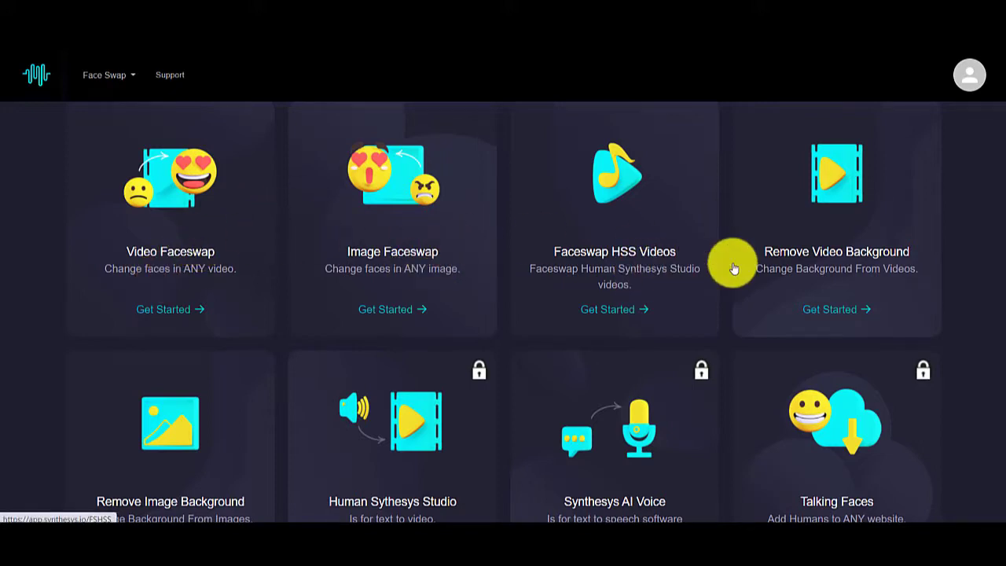
scroll(385, 421, "down", 1)
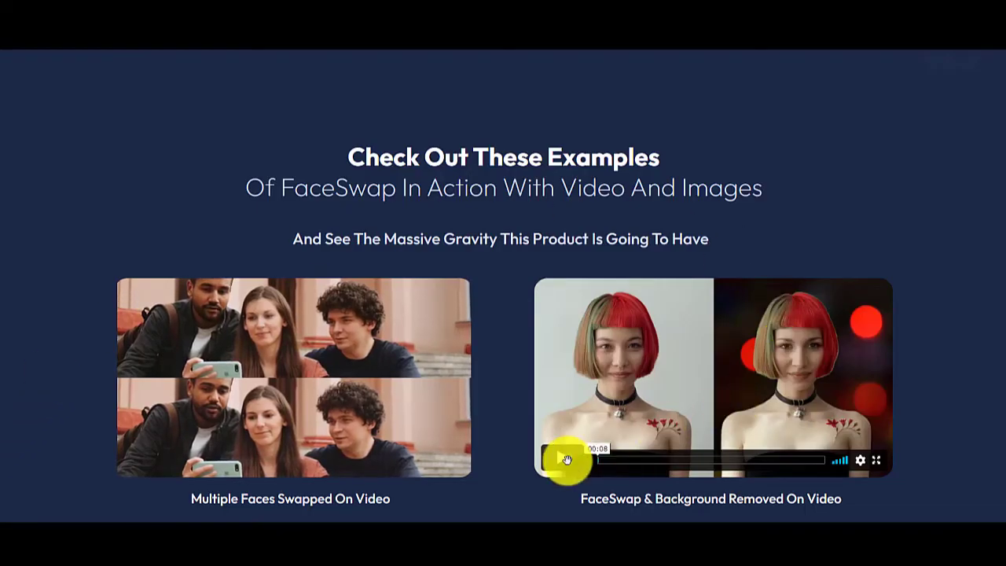
Play the background-removed face swap example video and scroll further down the examples
left_click(569, 466)
scroll(498, 398, "down", 2)
scroll(497, 375, "down", 2)
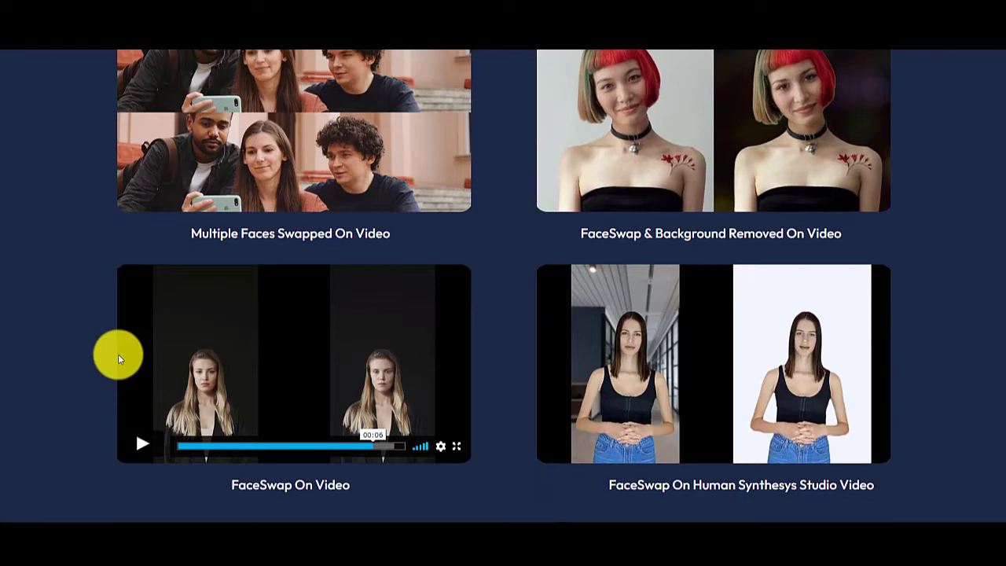
scroll(118, 353, "down", 1)
scroll(117, 359, "down", 1)
Play the FaceSwap On Video, On Human Synthesys Studio Video, and next-row example videos
left_click(136, 313)
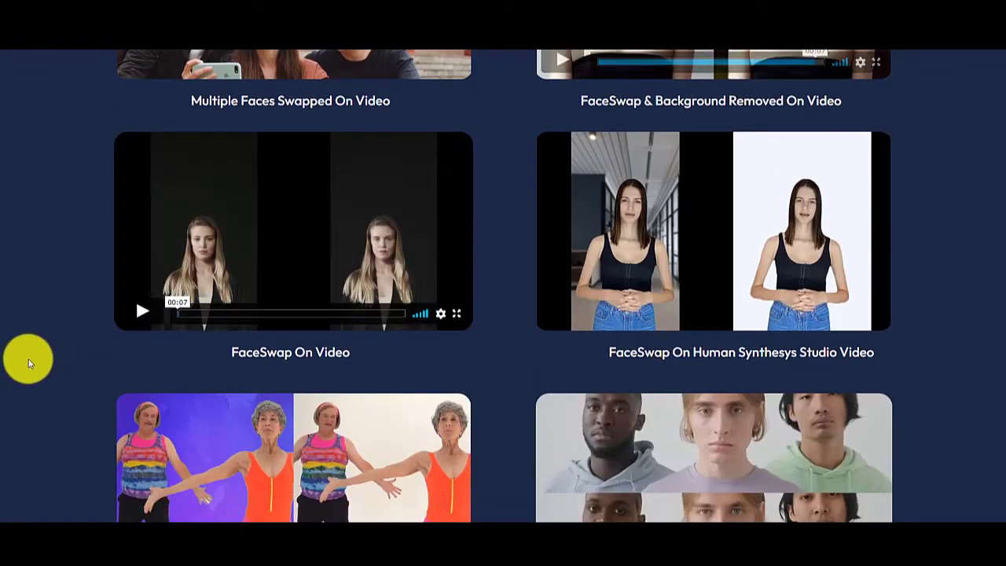
left_click(131, 318)
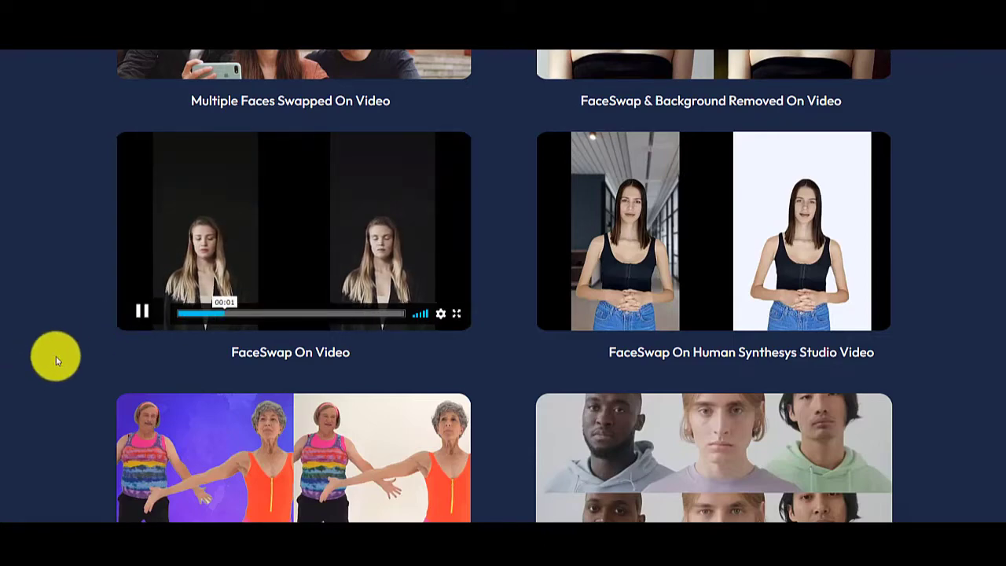
left_click(563, 314)
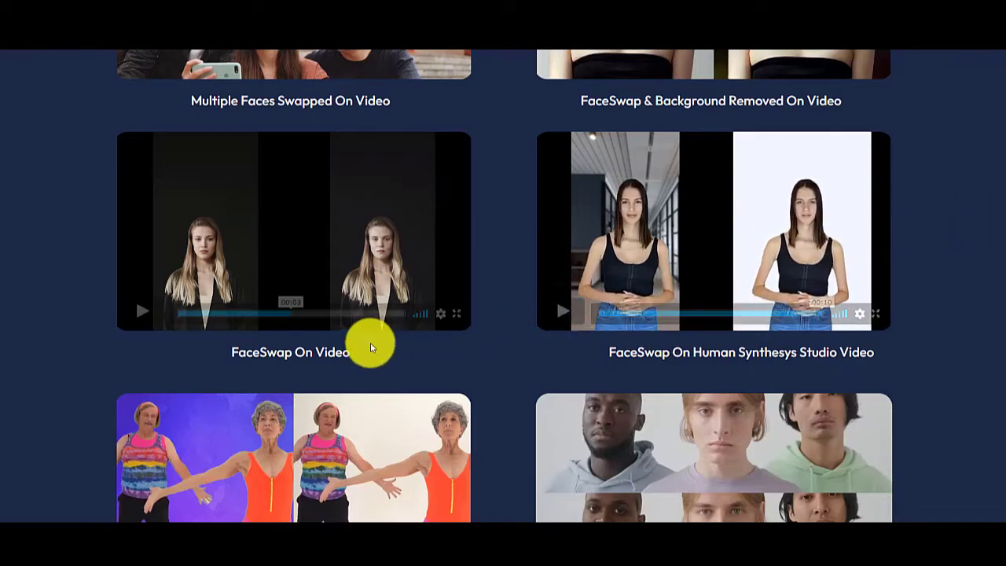
scroll(364, 354, "down", 3)
left_click(141, 379)
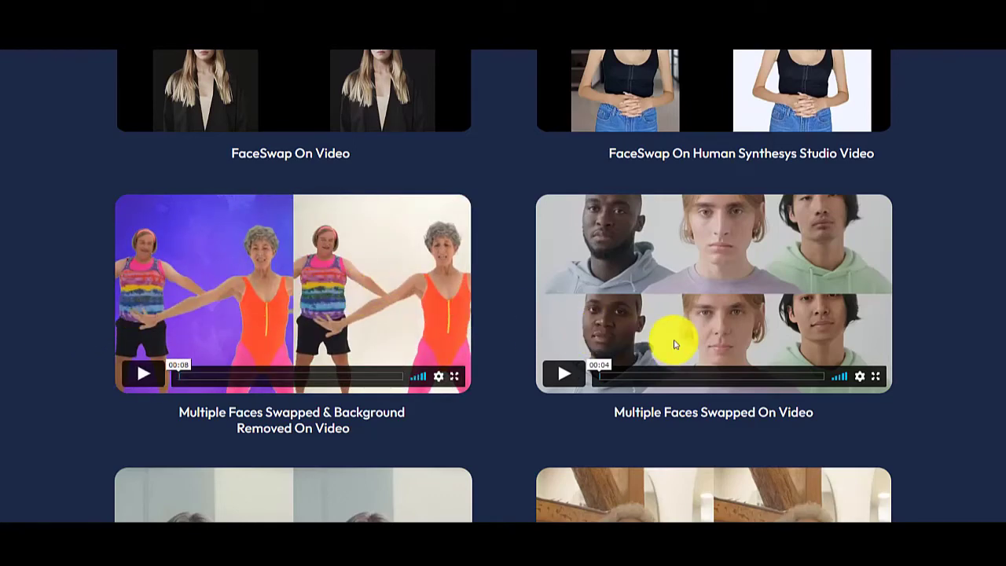
Scroll down to the Before | After image examples
scroll(629, 330, "down", 1)
scroll(944, 304, "down", 4)
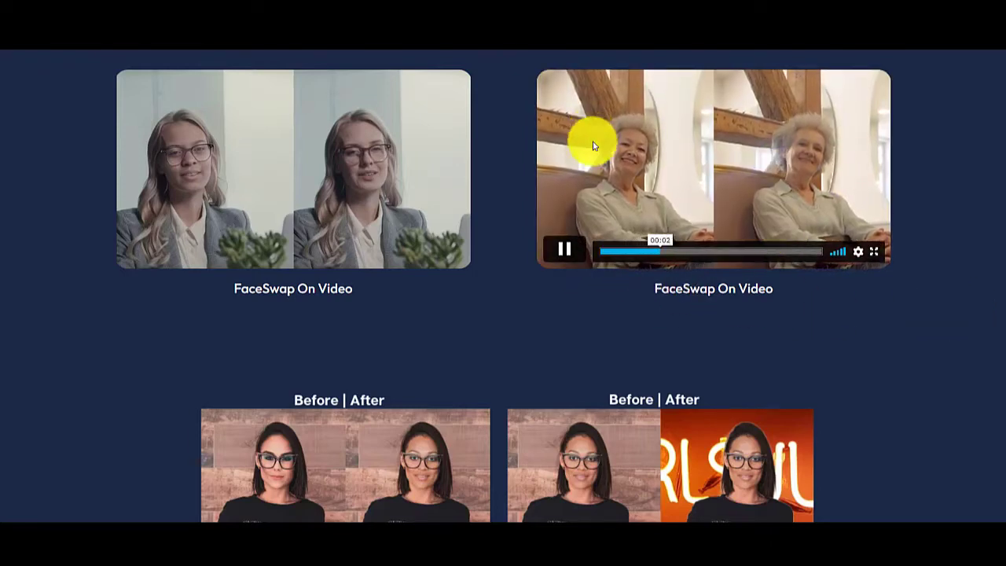
scroll(914, 252, "down", 4)
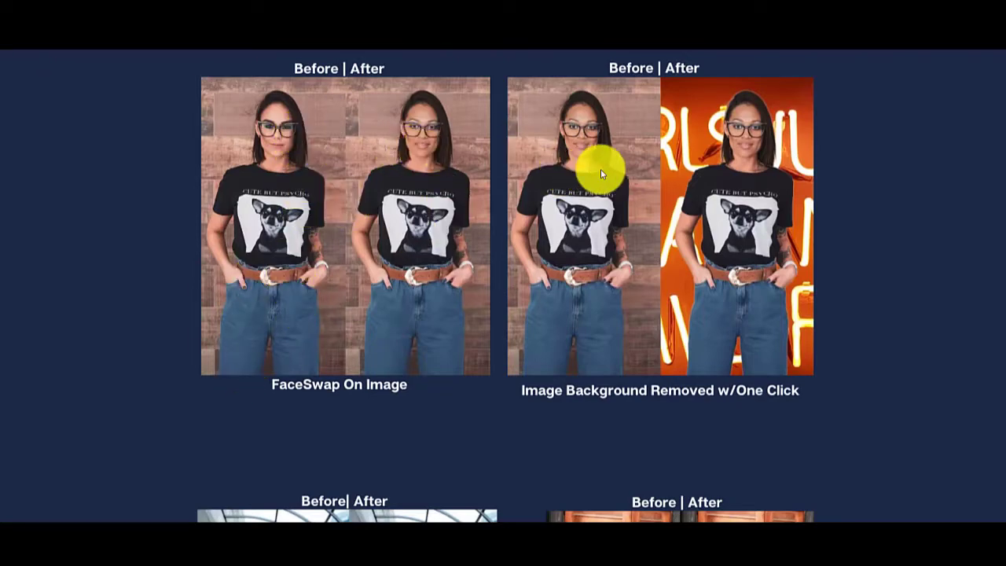
scroll(692, 259, "down", 5)
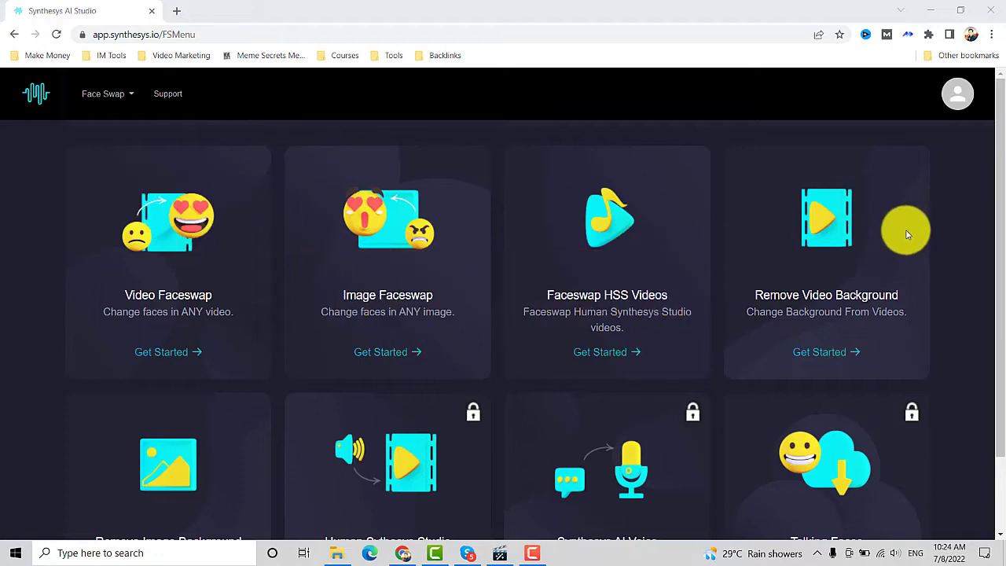
Scroll over the eight feature cards on the FSMenu tab
scroll(902, 231, "down", 1)
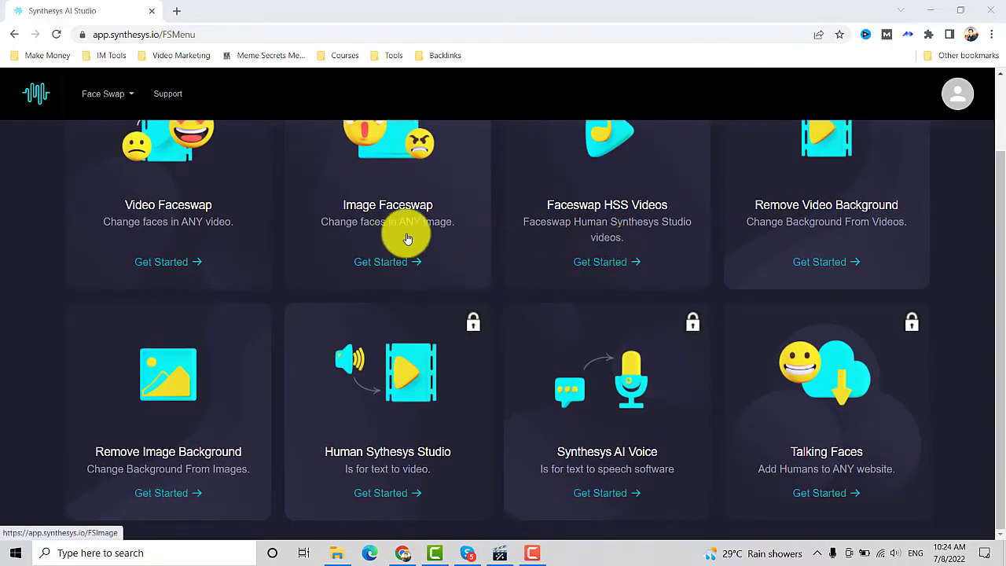
scroll(407, 239, "up", 1)
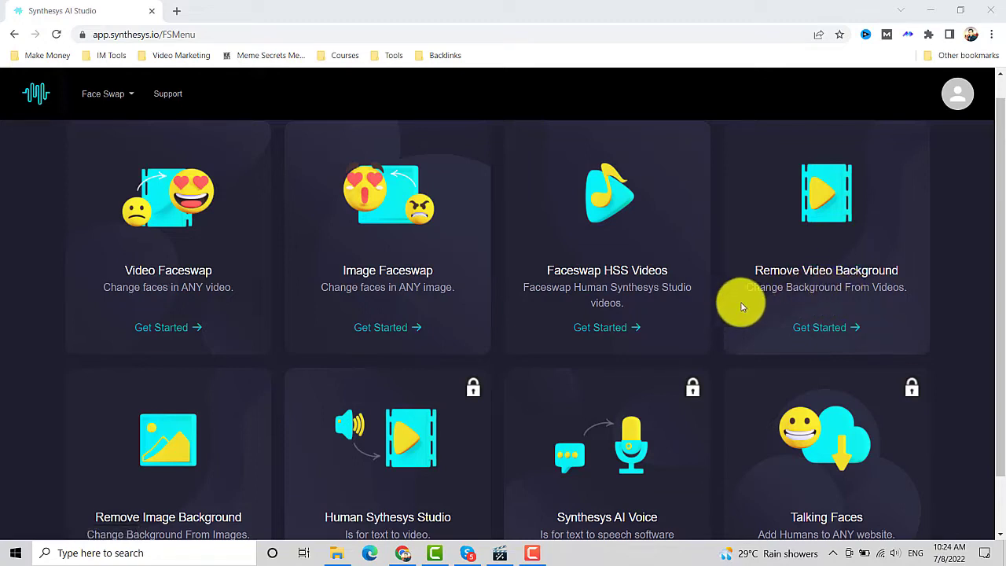
scroll(467, 370, "down", 1)
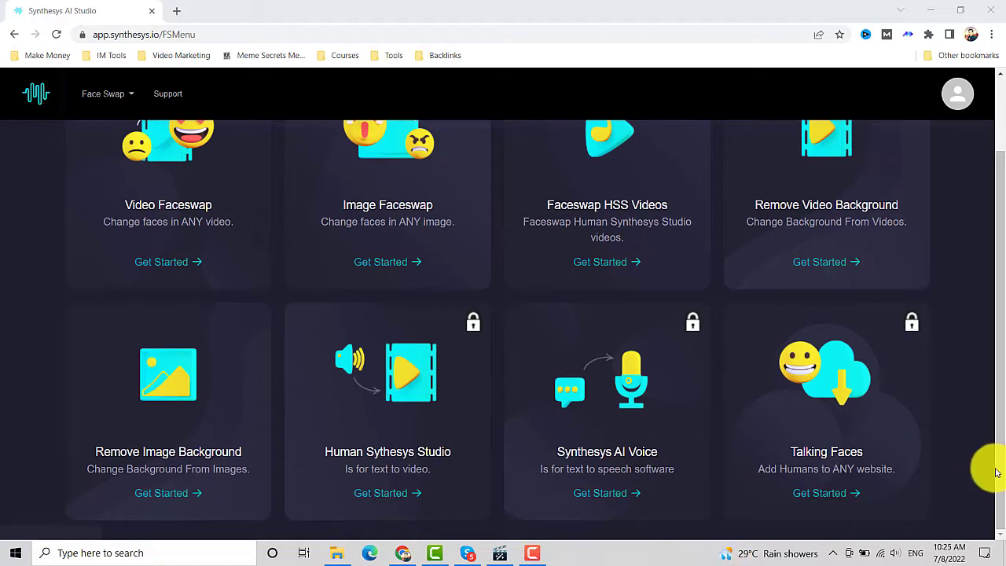
scroll(846, 480, "up", 1)
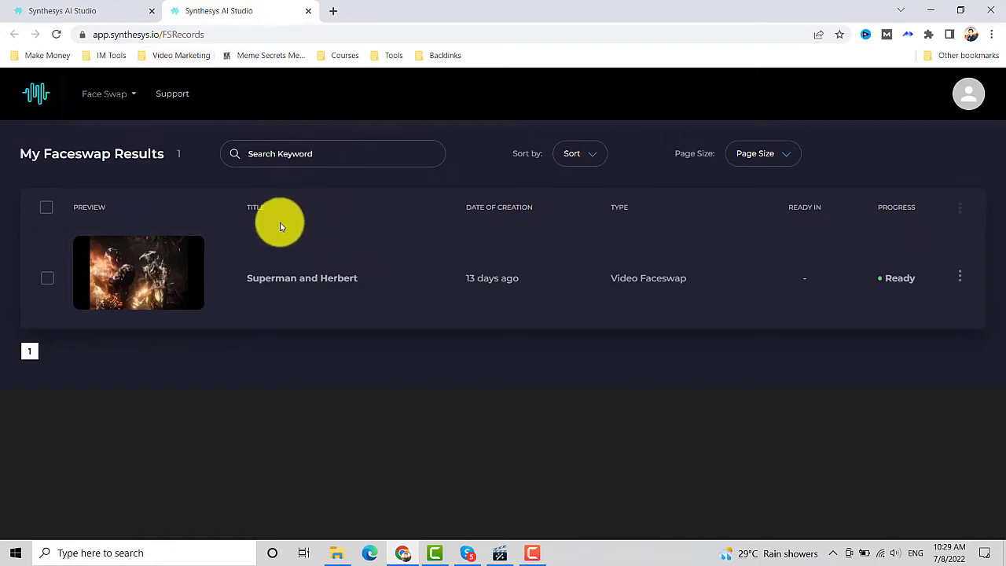
Open and dismiss the FaceSwap section list, then show the Superman and Herbert result's options
left_click(133, 95)
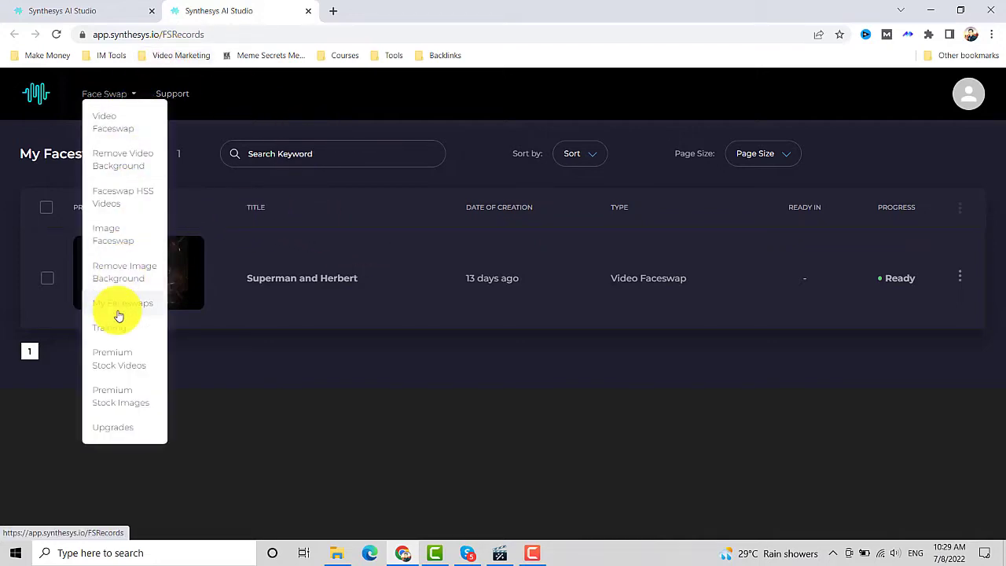
left_click(330, 386)
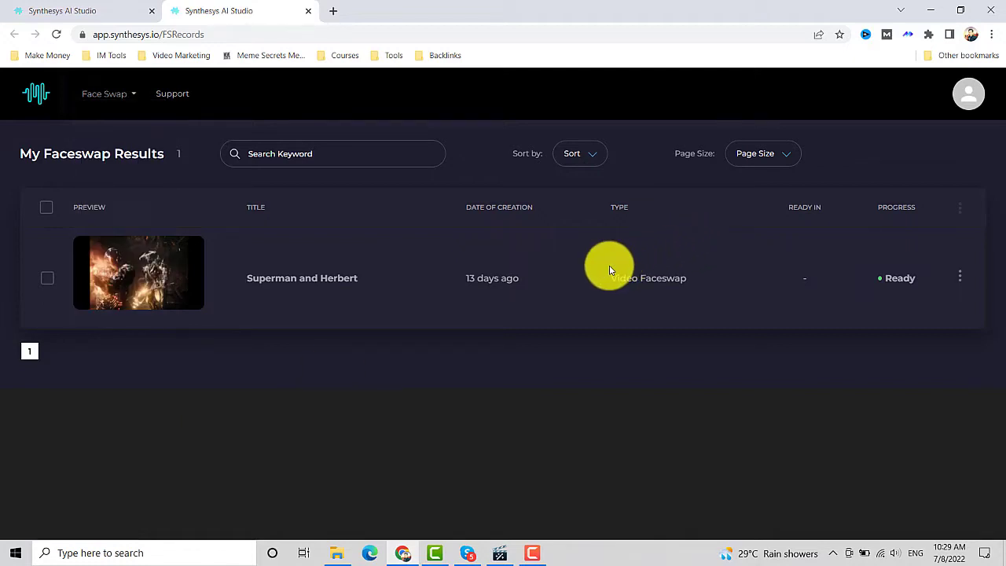
left_click(959, 279)
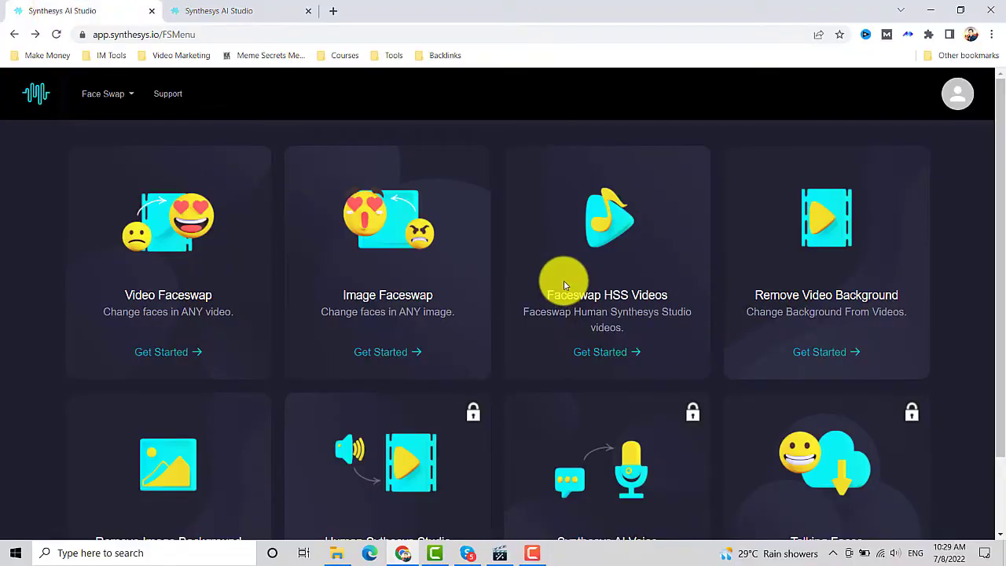
Start a new Image Faceswap and upload the 'original wolverine' picture
left_click(385, 360)
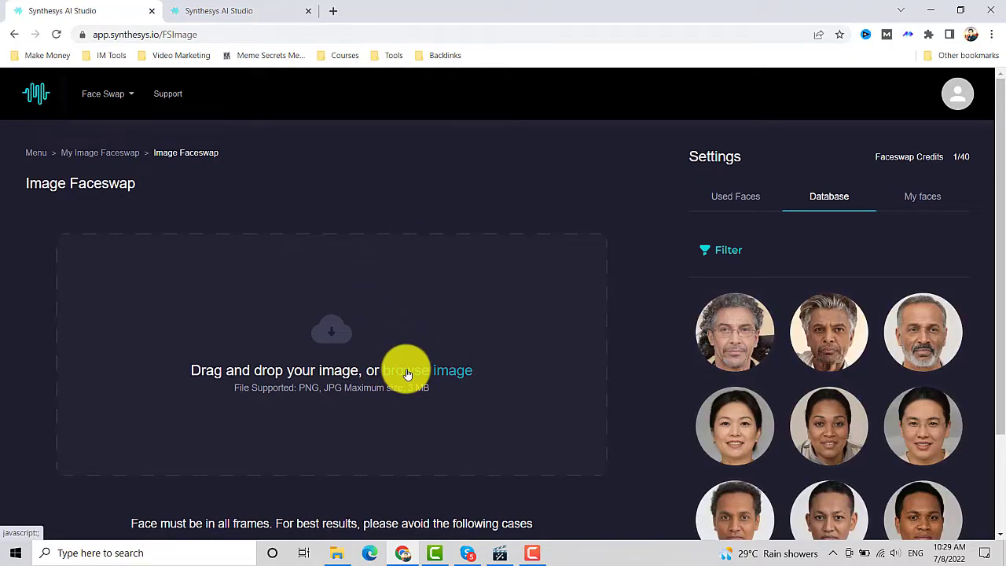
left_click(408, 374)
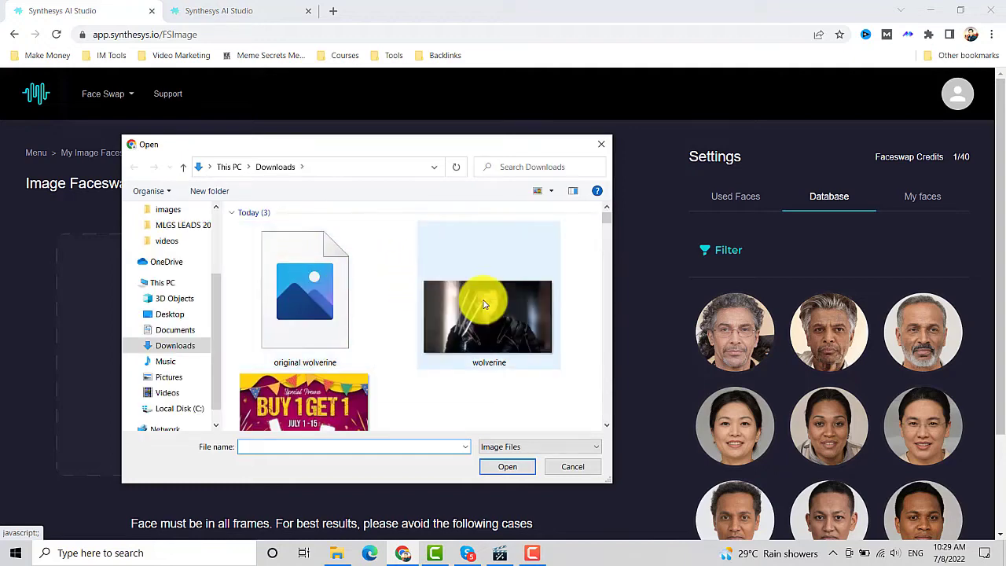
mouse_move(305, 298)
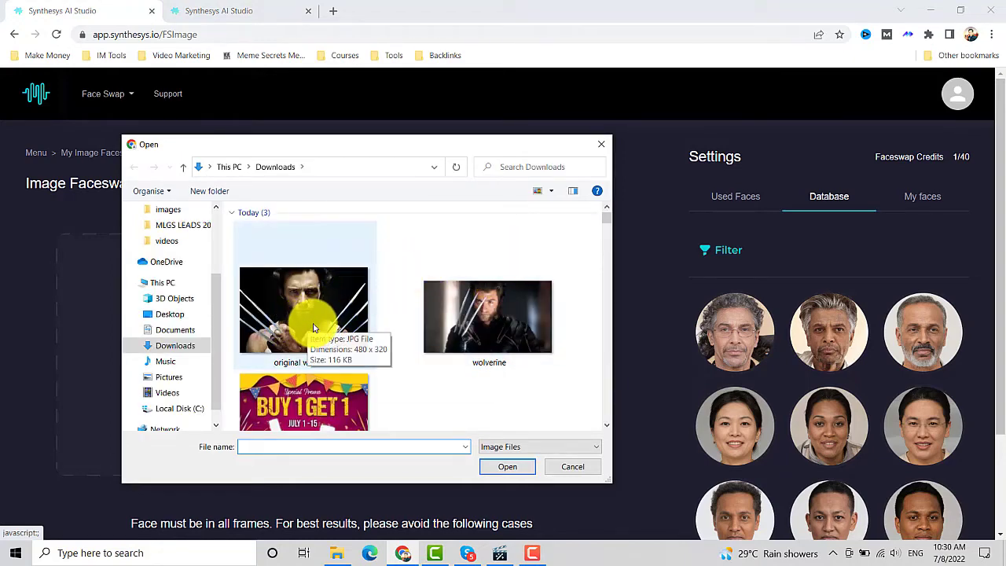
double_click(315, 327)
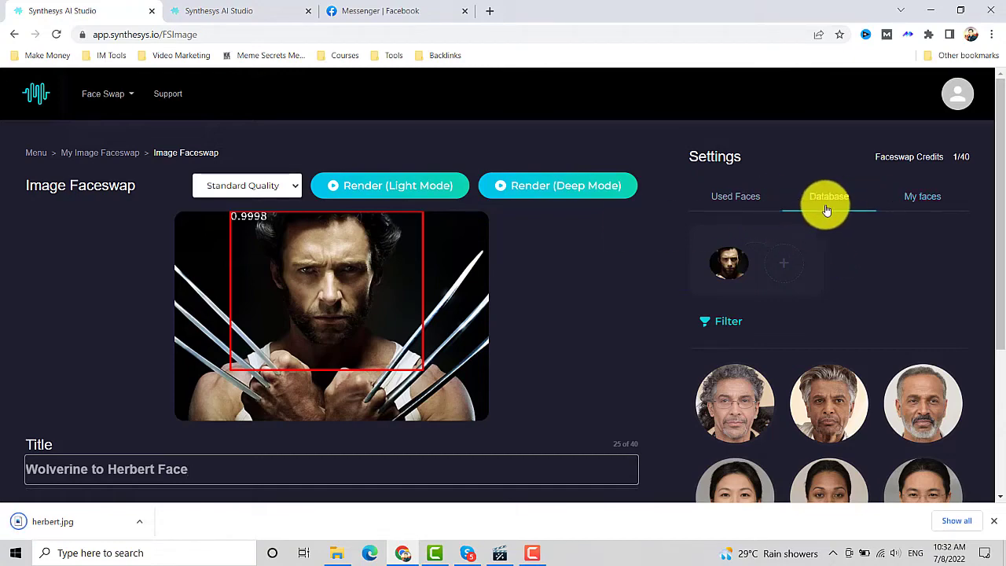
Upload the herbert photo as a personal face and pair it with Wolverine's face
scroll(810, 216, "down", 1)
left_click(912, 133)
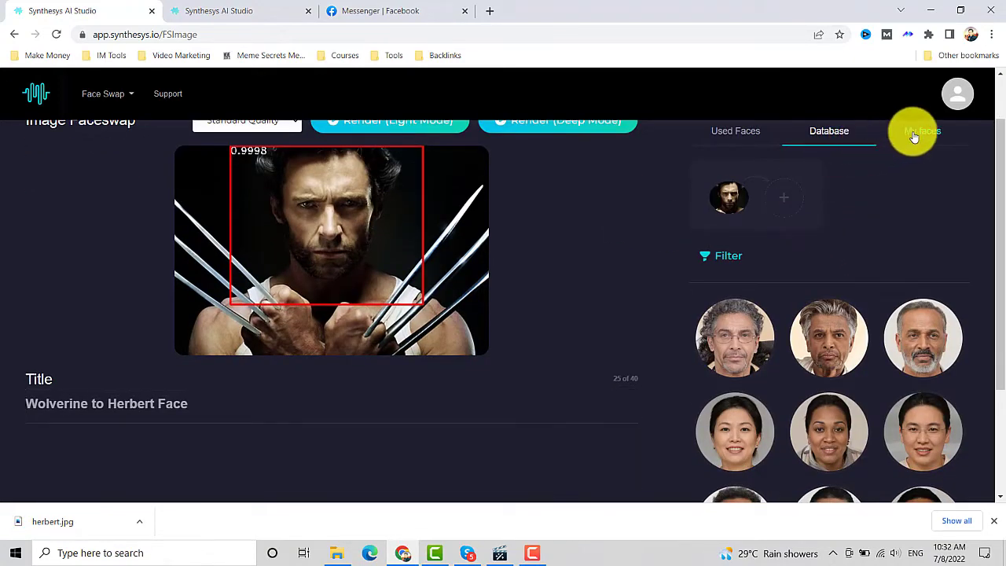
left_click(819, 455)
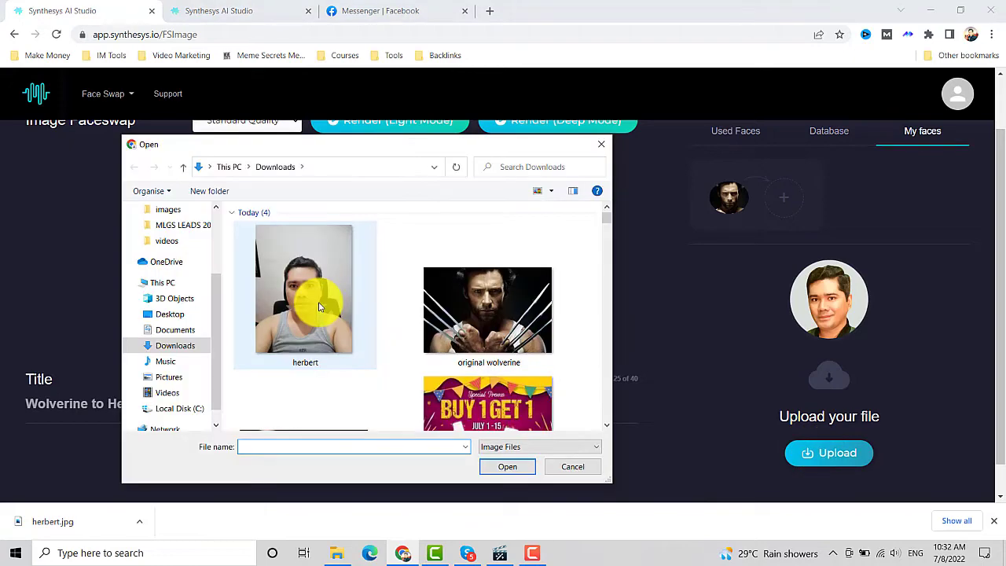
double_click(321, 299)
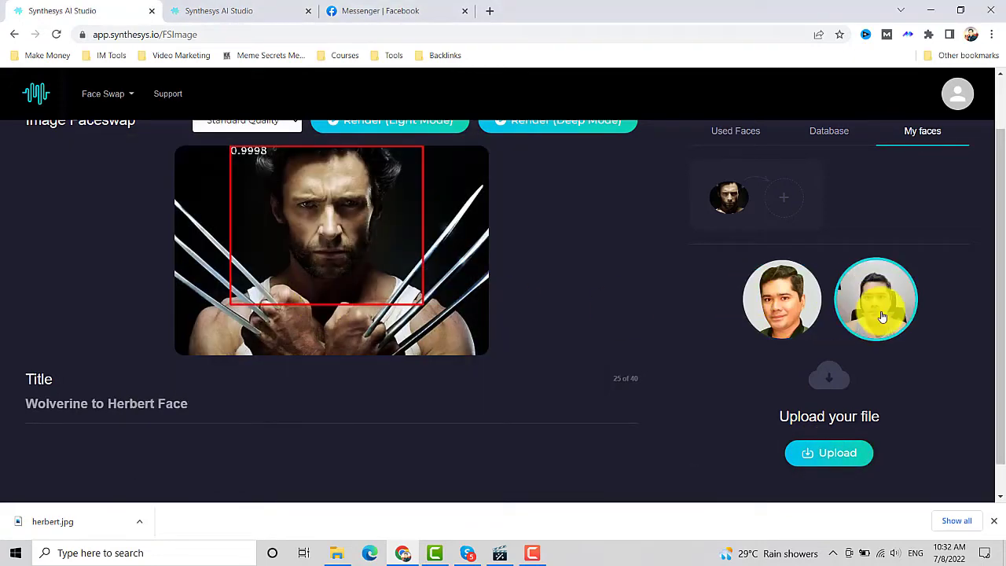
left_click_drag(881, 315, 776, 214)
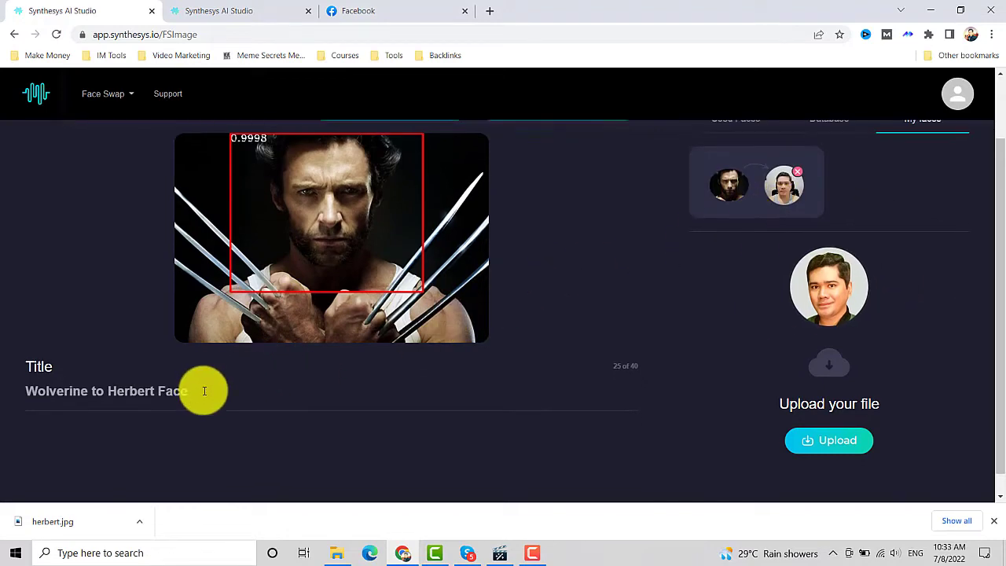
Set the output quality to High Quality and request the render
scroll(372, 337, "up", 2)
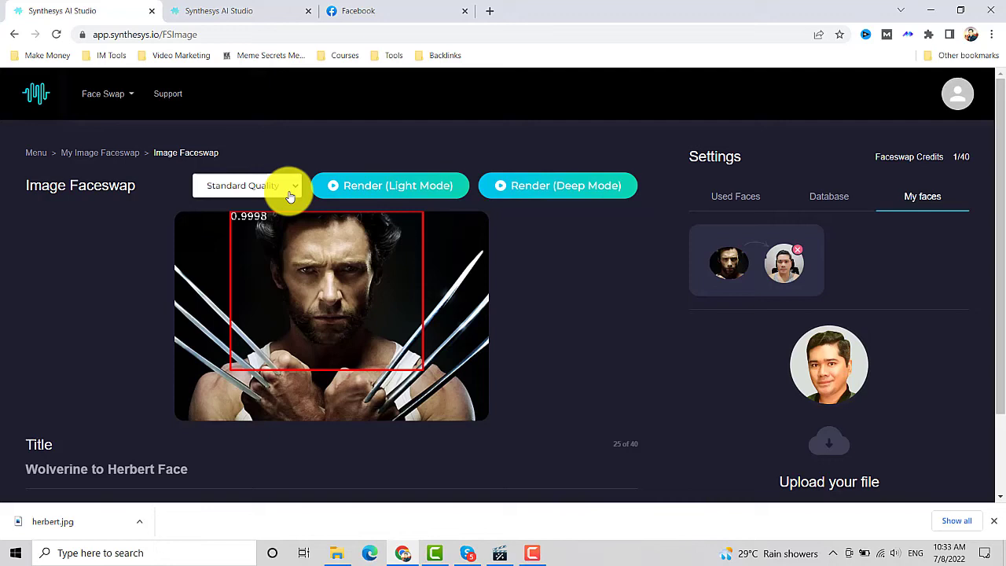
left_click(249, 192)
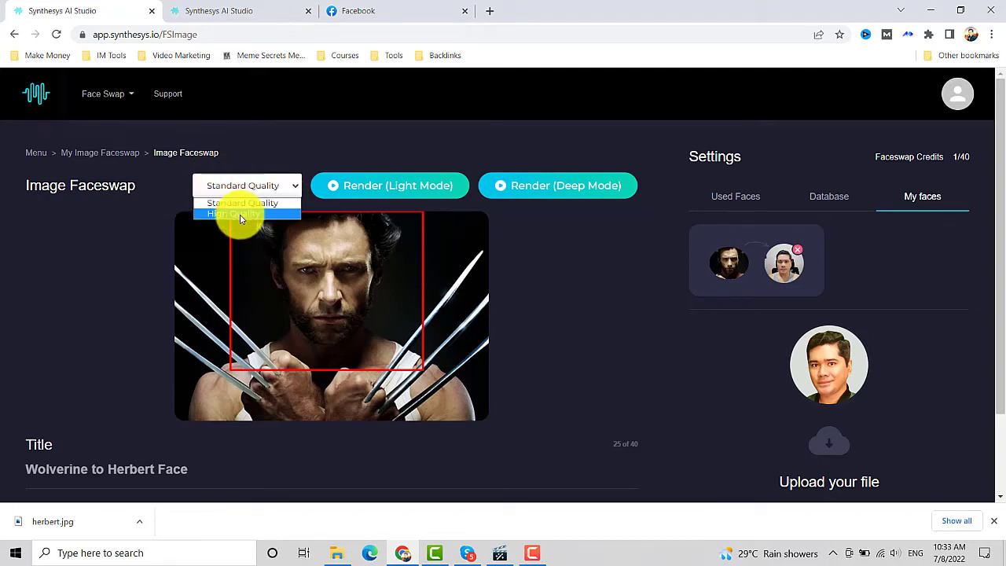
left_click(240, 216)
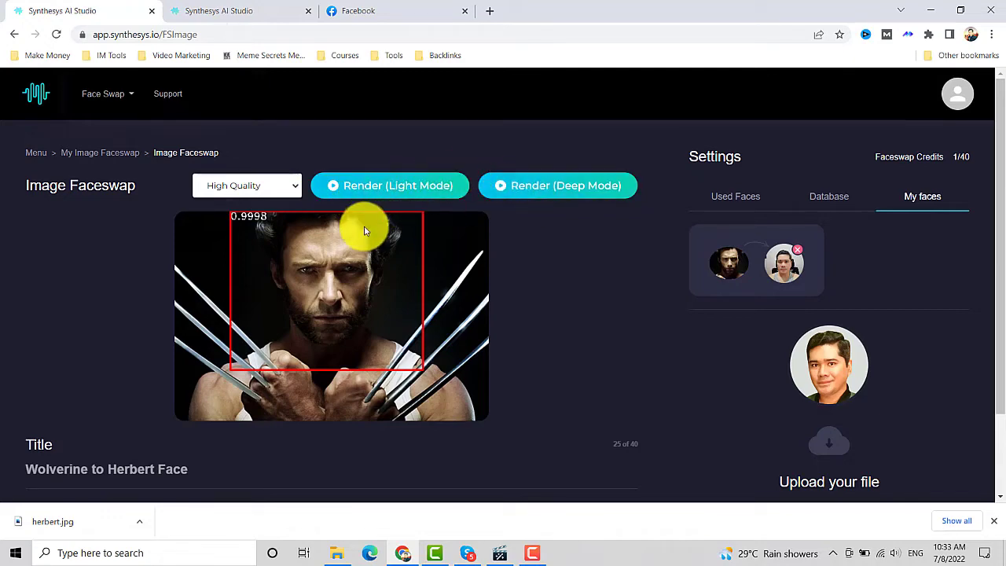
left_click(528, 193)
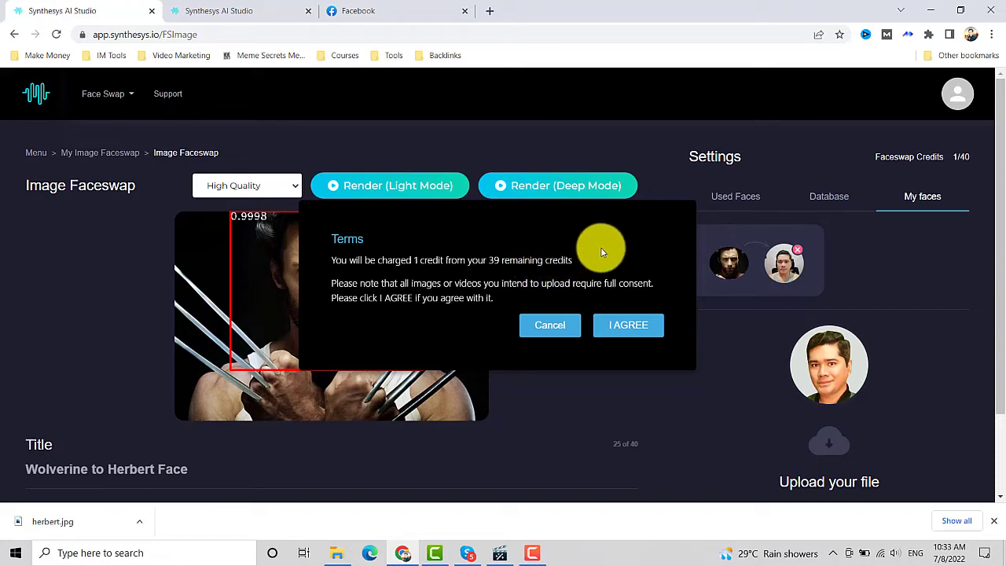
Accept the credit charge, then download and open the finished Wolverine to Herbert Face image
left_click(618, 330)
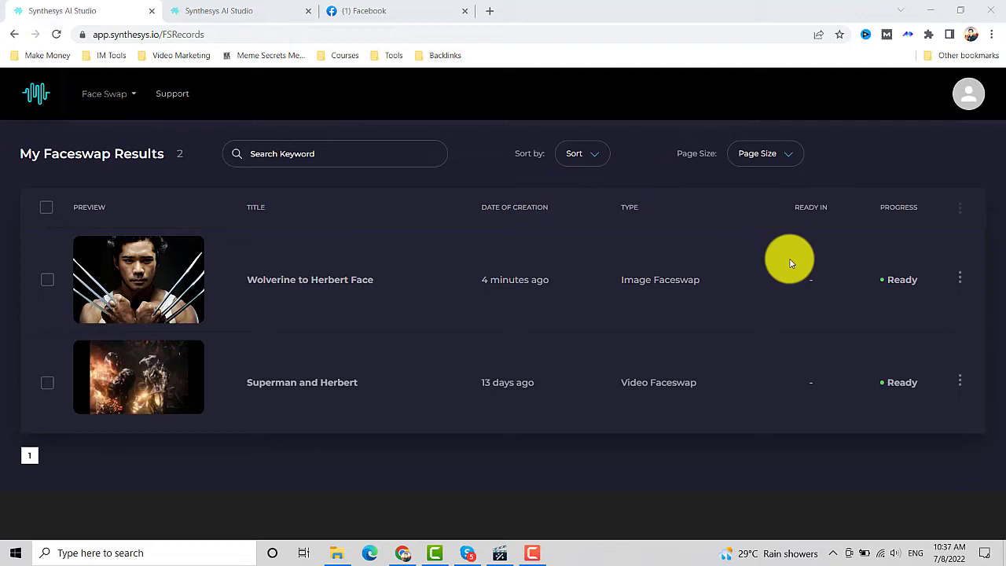
left_click(961, 281)
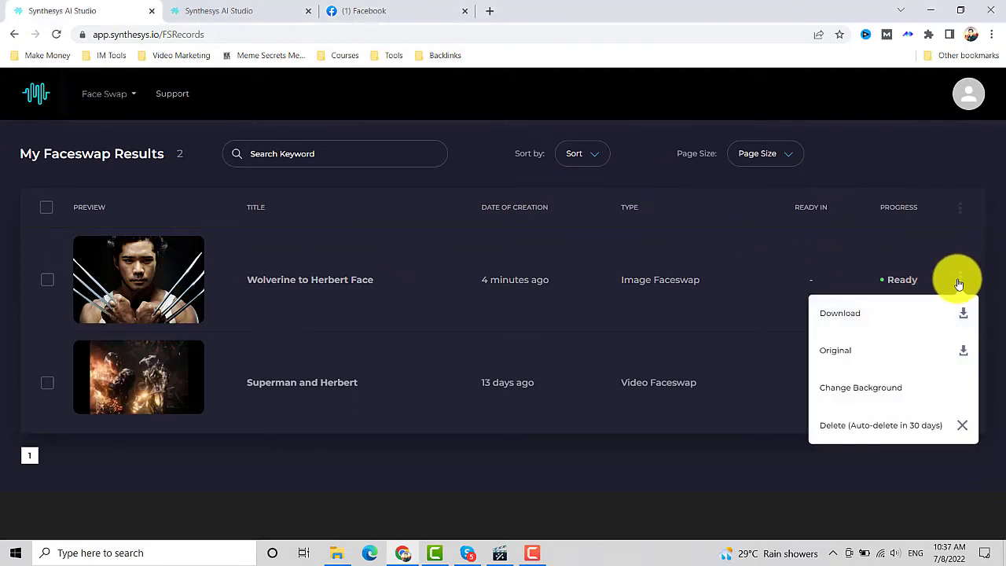
left_click(912, 314)
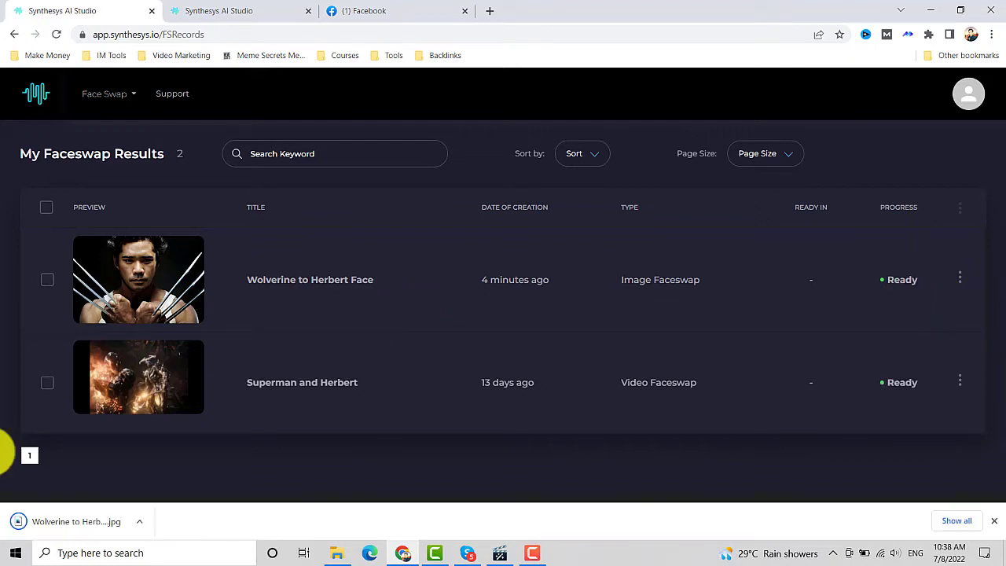
left_click(42, 536)
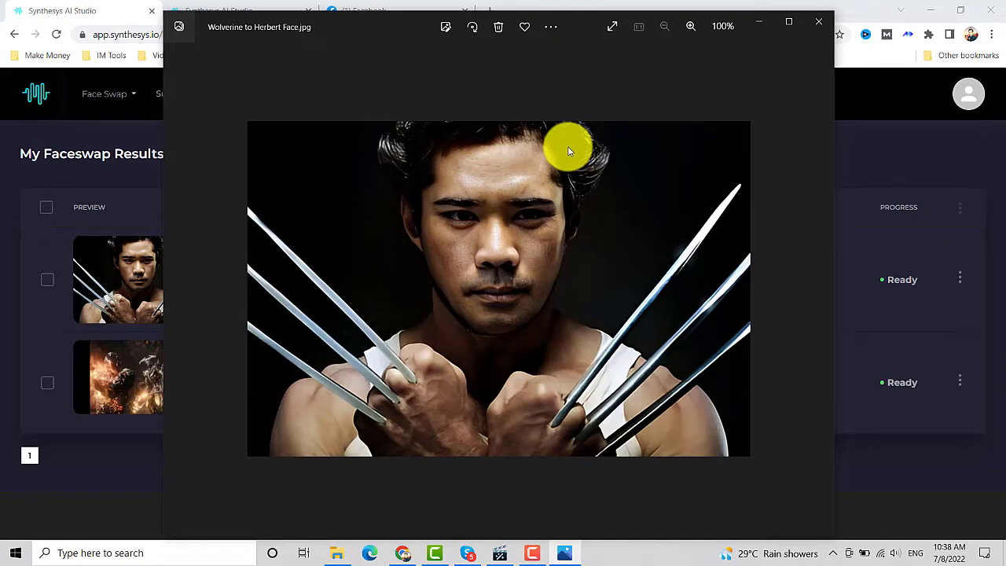
Close the Photos viewer and go back to the Face Swap menu's feature cards
left_click(815, 29)
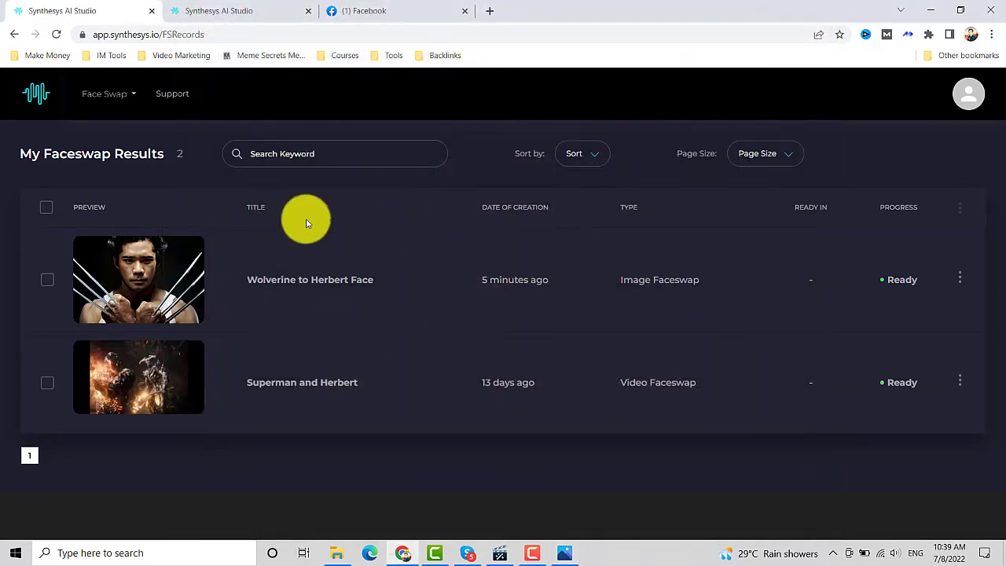
left_click(92, 98)
scroll(796, 326, "down", 1)
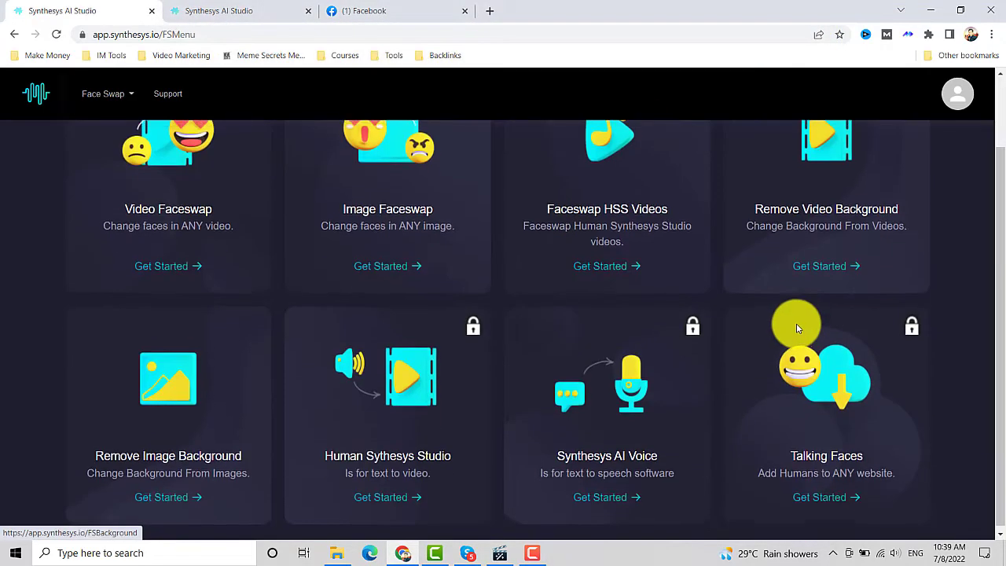
scroll(789, 312, "up", 1)
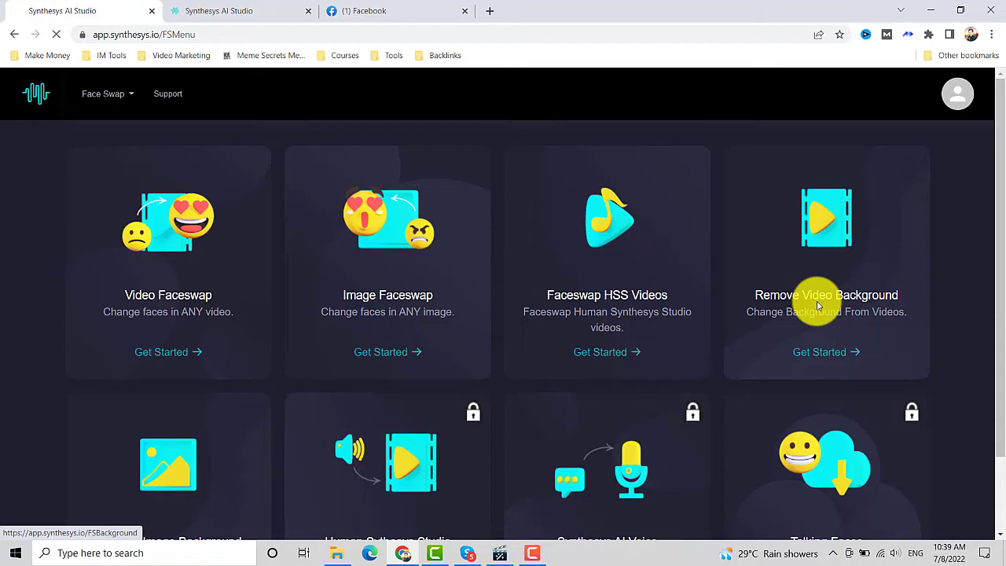
Open Remove Video Background and upload the beautiful face video
left_click(819, 293)
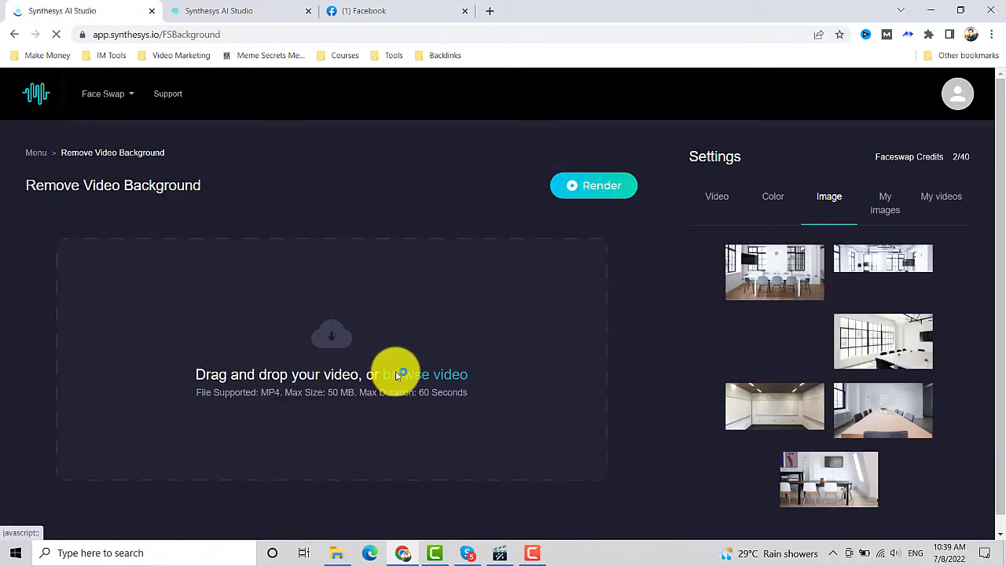
left_click(397, 376)
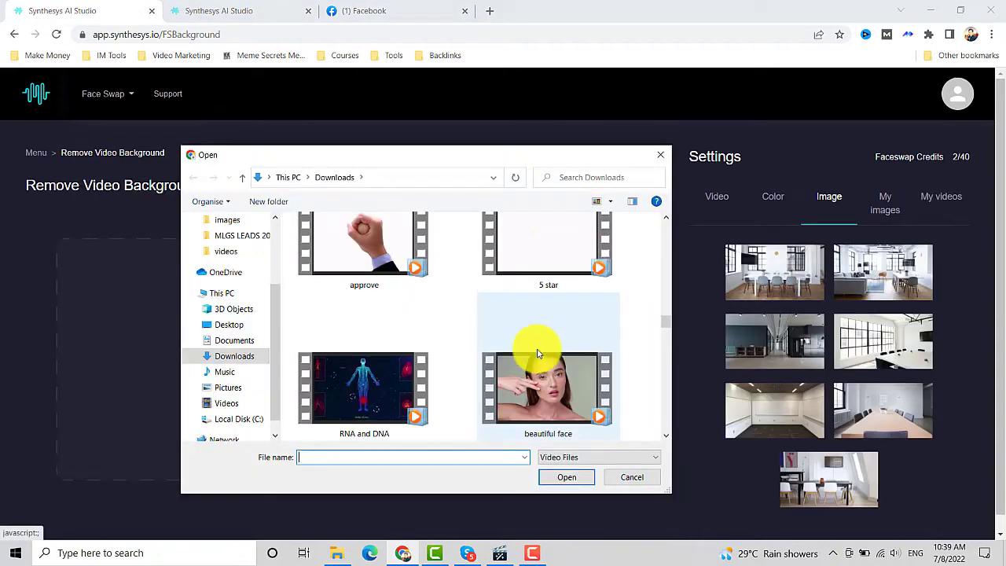
double_click(557, 401)
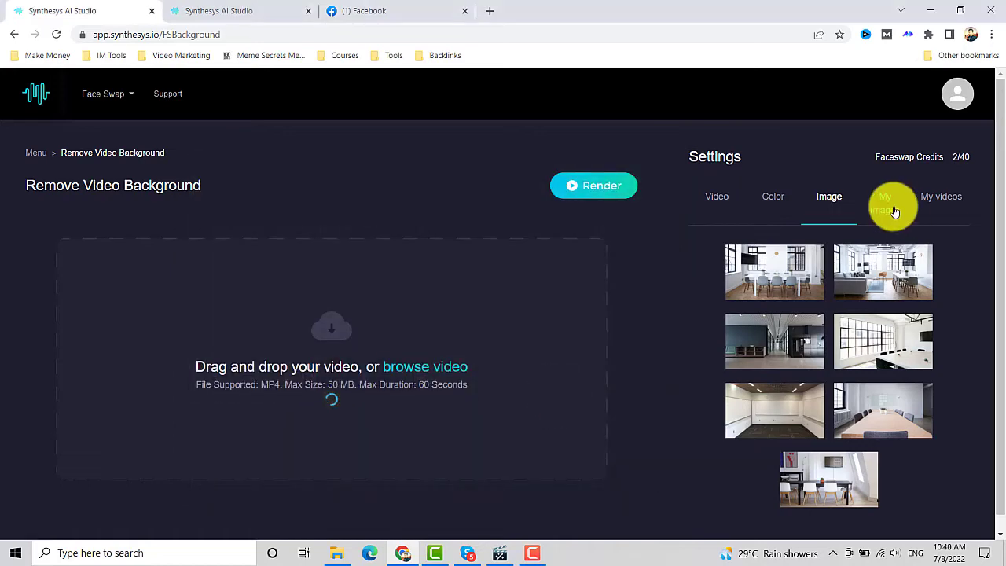
Upload and save the JULY PROMO image as the background, then begin editing the title
scroll(747, 244, "down", 1)
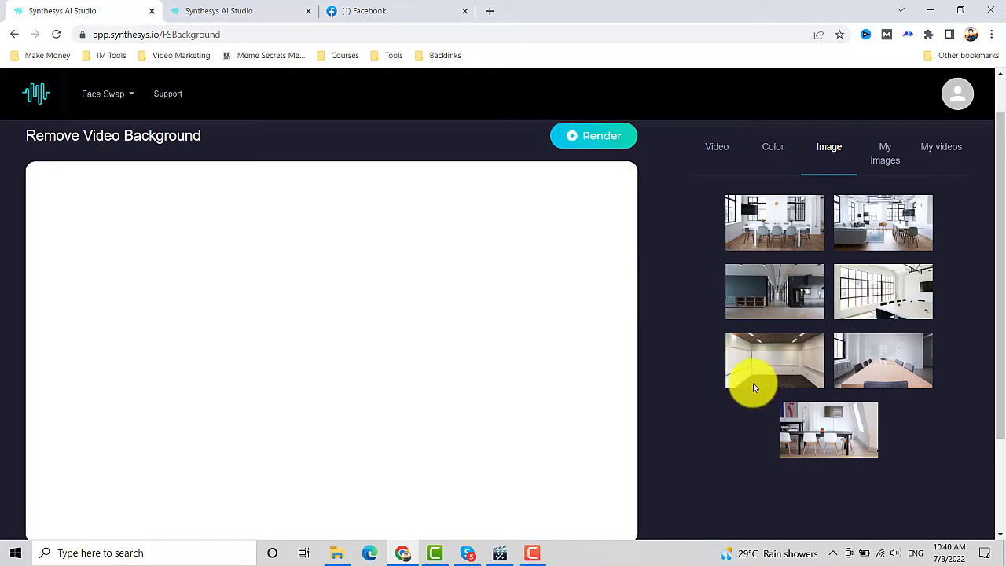
left_click(885, 153)
left_click(842, 307)
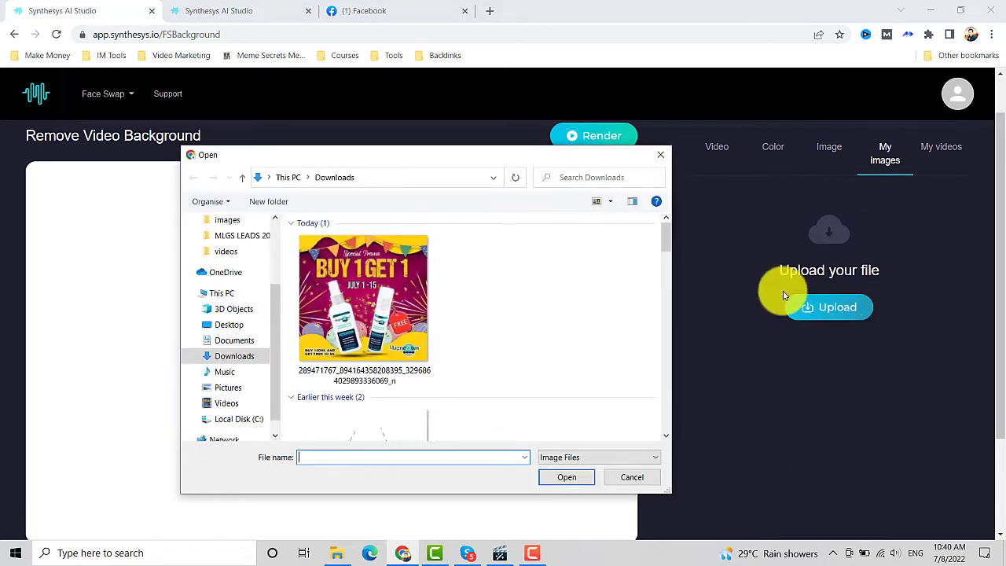
double_click(325, 269)
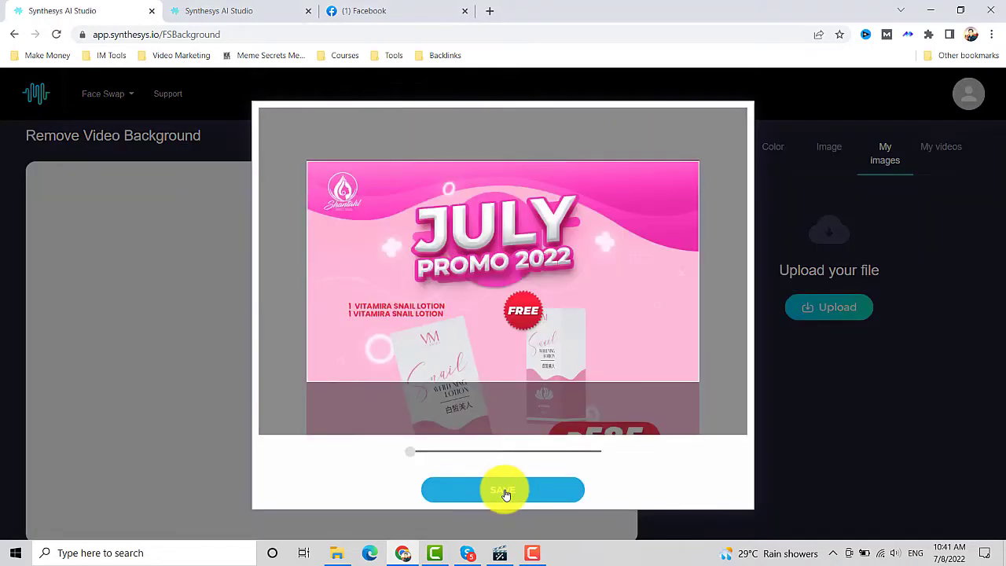
left_click(505, 491)
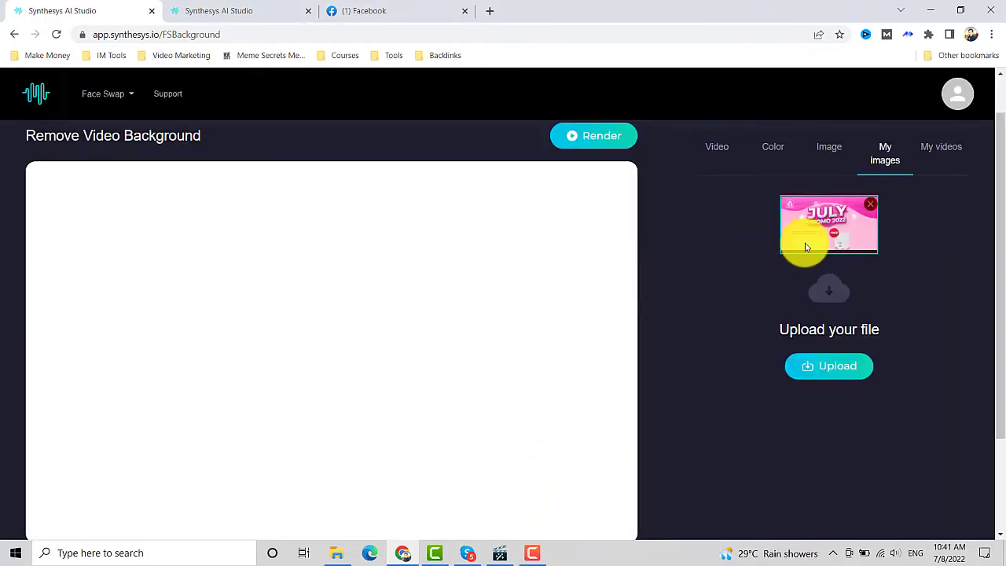
scroll(787, 265, "down", 2)
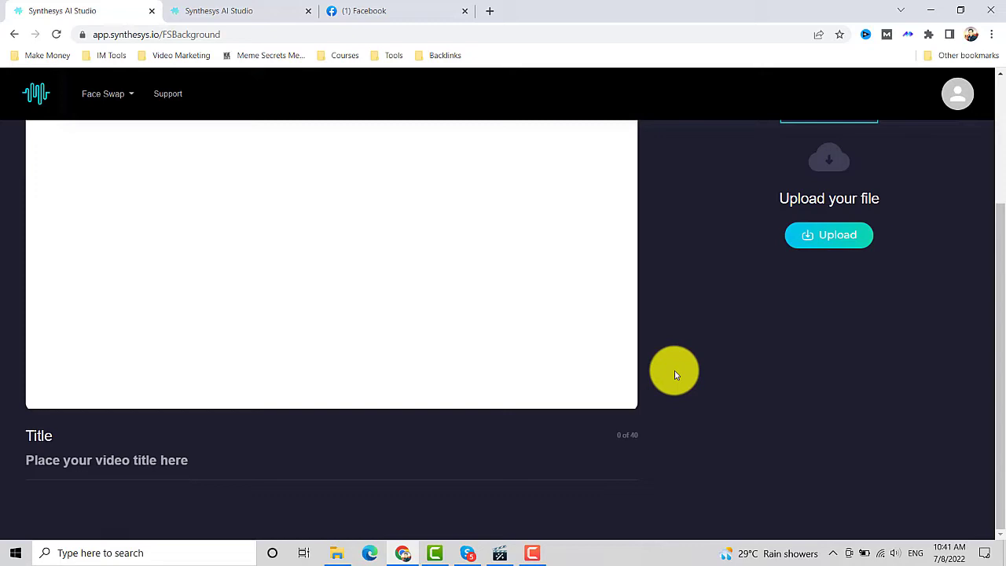
left_click(164, 462)
type("Beautiful lady")
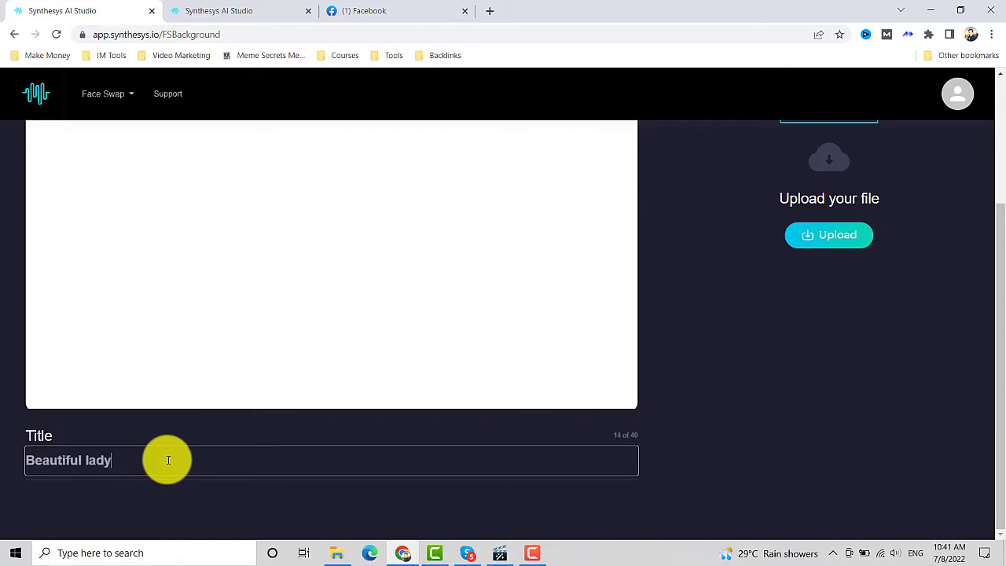
Render the Beautiful lady video, accepting the credit charge, and wait for it to show Ready
scroll(168, 460, "up", 3)
left_click(604, 189)
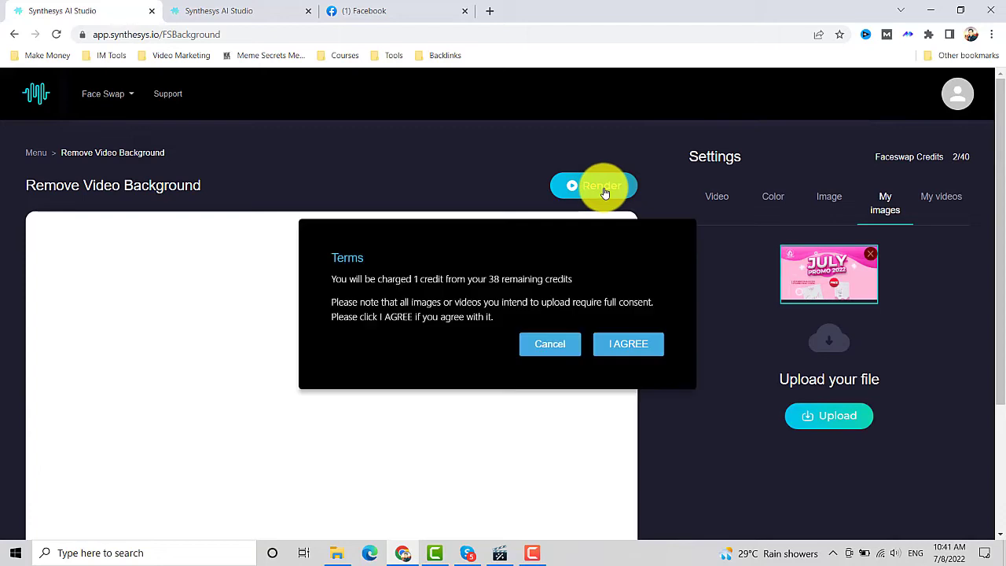
left_click(612, 349)
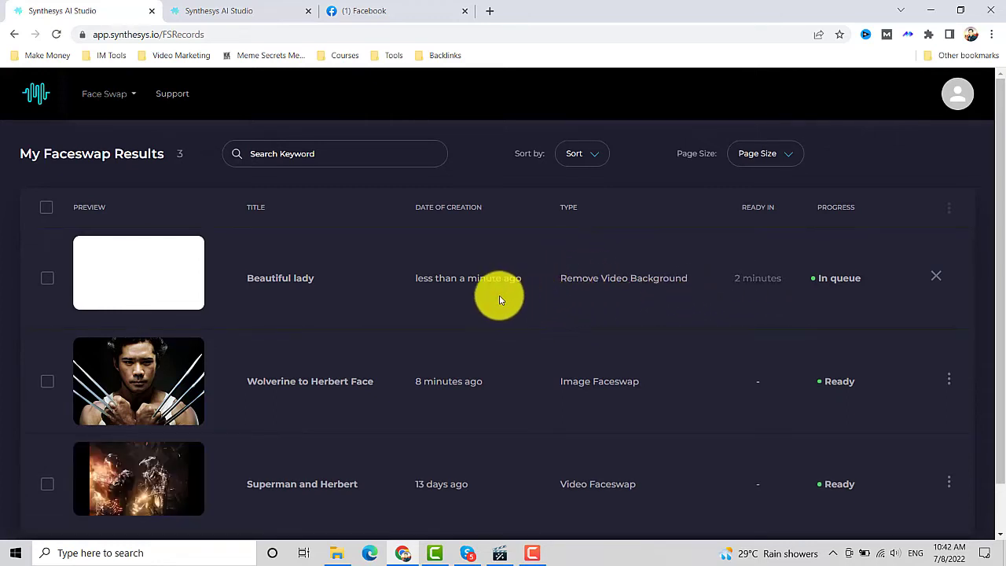
left_click_drag(734, 278, 776, 279)
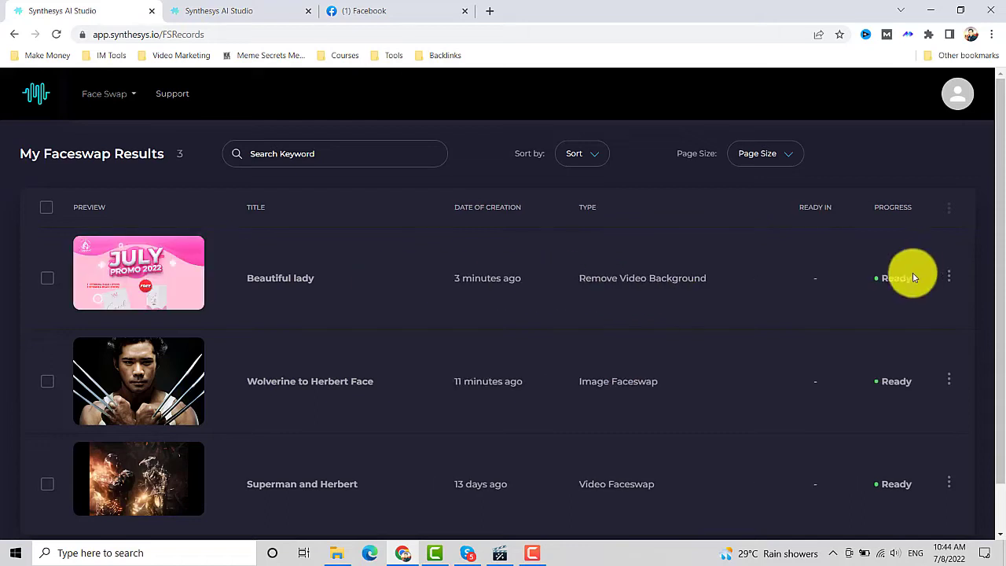
Download 'Beautiful lady.mp4' and play it, showing her cut-out over the pink July promo
left_click(949, 278)
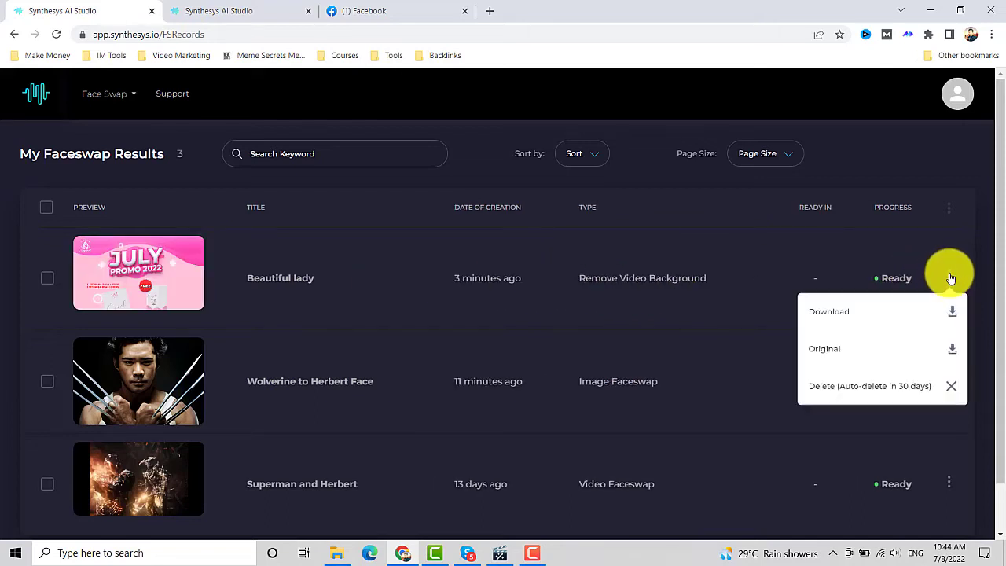
left_click(885, 312)
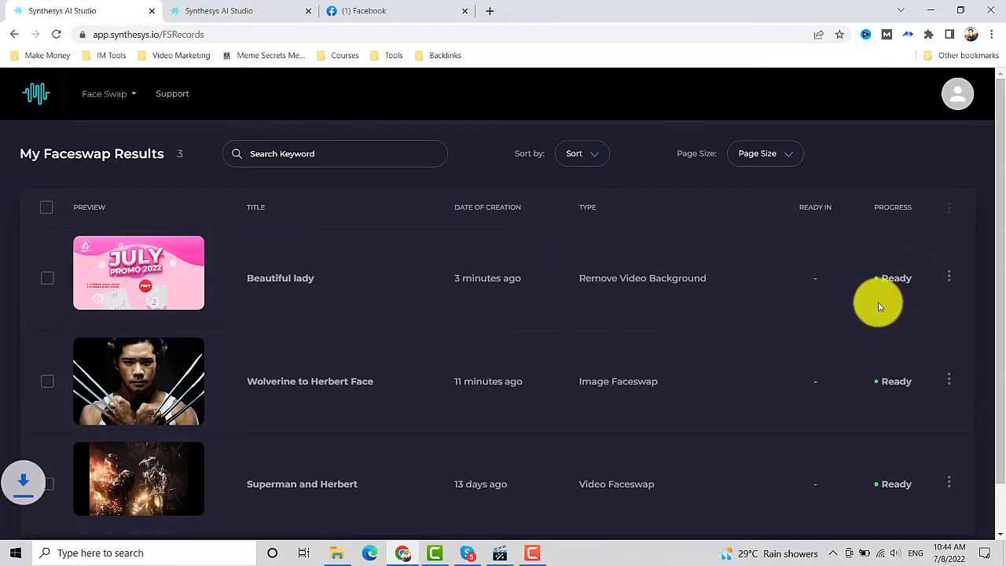
left_click(91, 526)
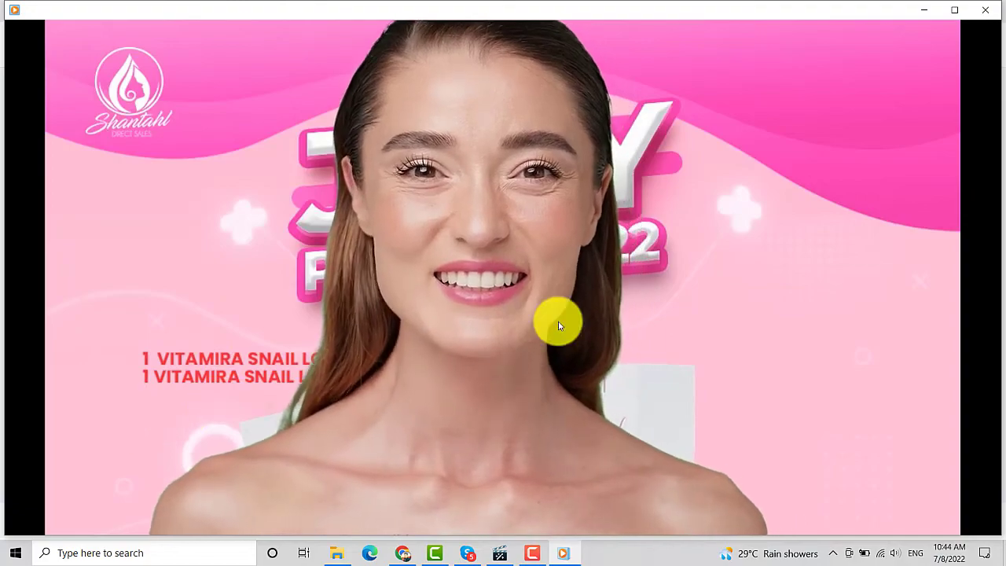
Close the media player and go to the Human Synthesys Studio humatar picker with Jenny and Liam
key("alt+F4")
scroll(465, 239, "down", 1)
scroll(465, 240, "up", 1)
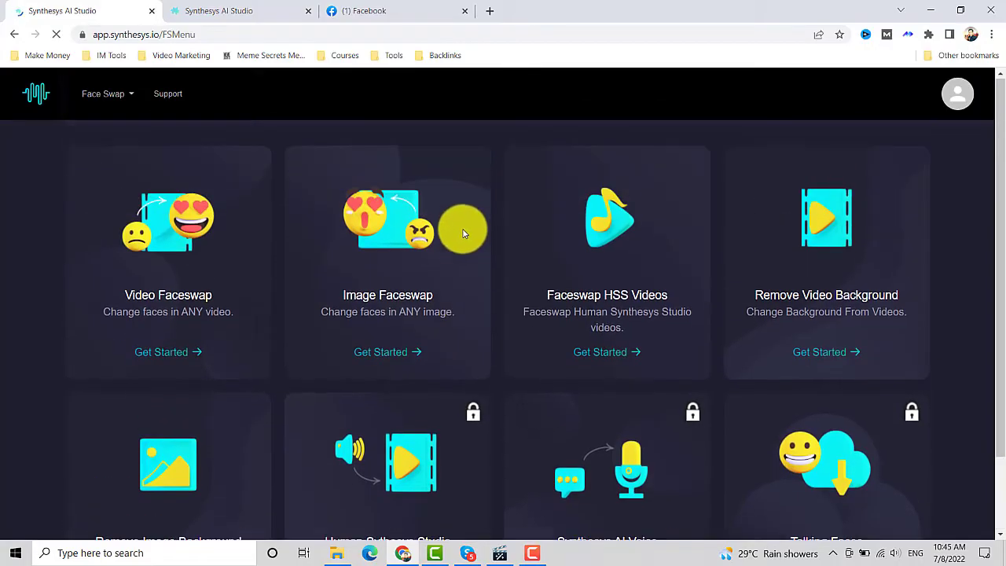
scroll(995, 157, "down", 1)
mouse_move(992, 262)
left_mouse_down()
mouse_move(992, 196)
mouse_move(993, 263)
left_mouse_up()
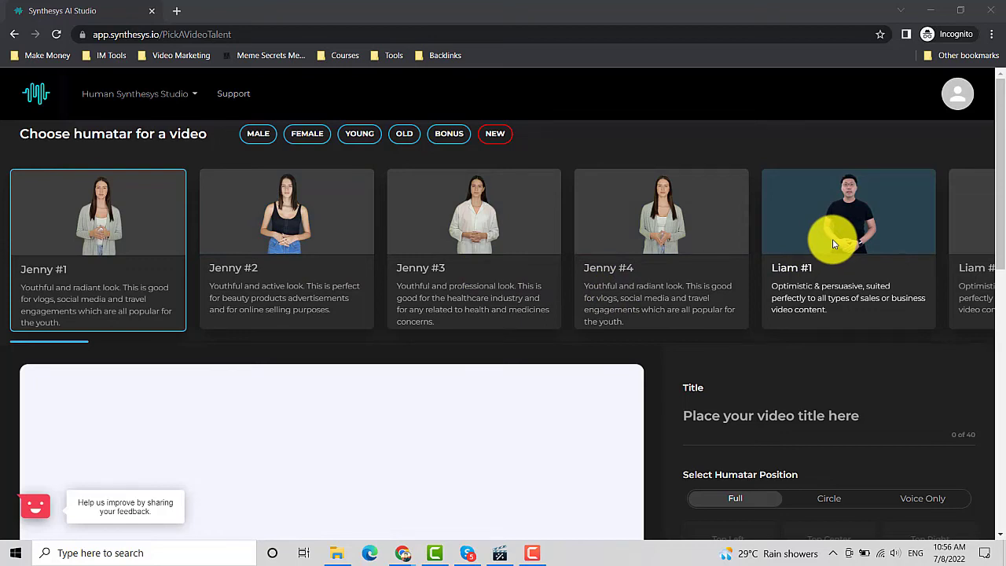
Browse the humatar carousel to Liam and Peter, then return to the FaceSwap tools window
scroll(826, 264, "right", 5)
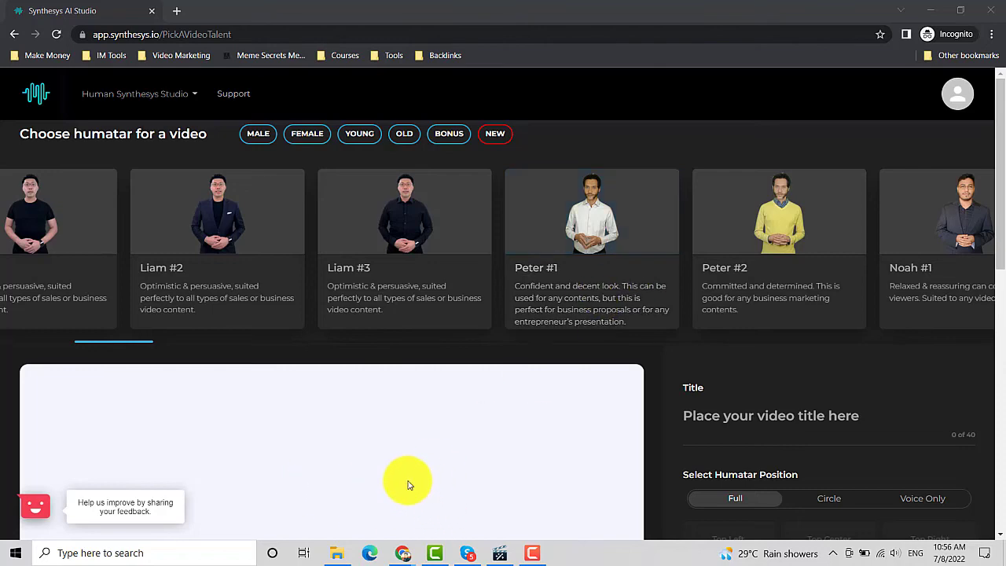
mouse_move(403, 553)
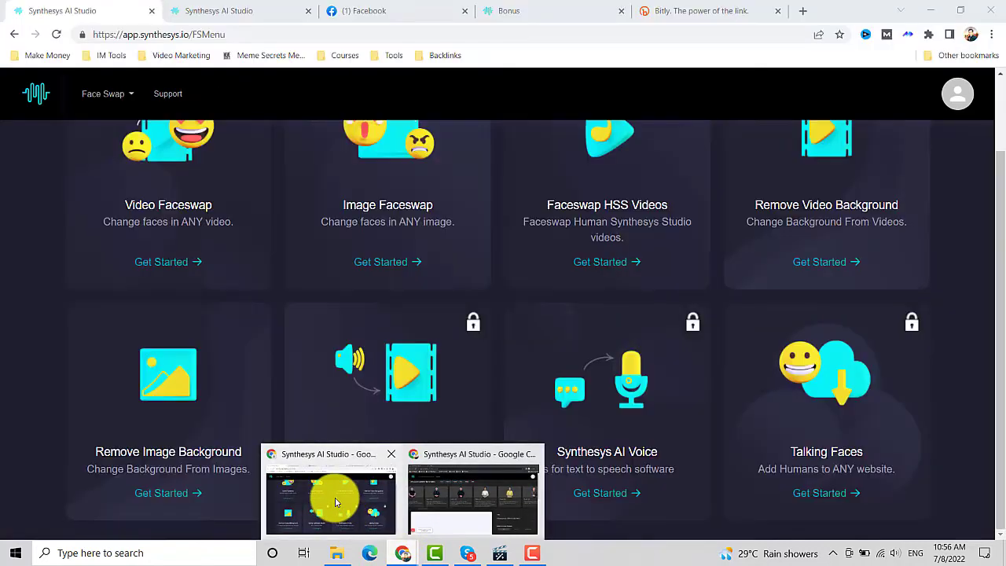
left_click(335, 502)
scroll(282, 315, "up", 2)
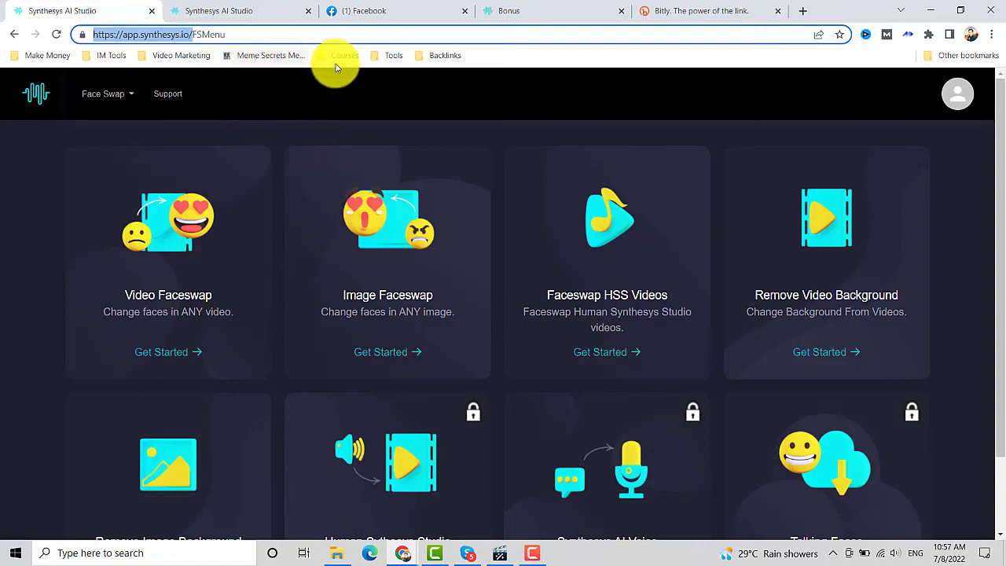
Open and dismiss the Face Swap tools dropdown, then scroll through the tool cards
left_click(131, 96)
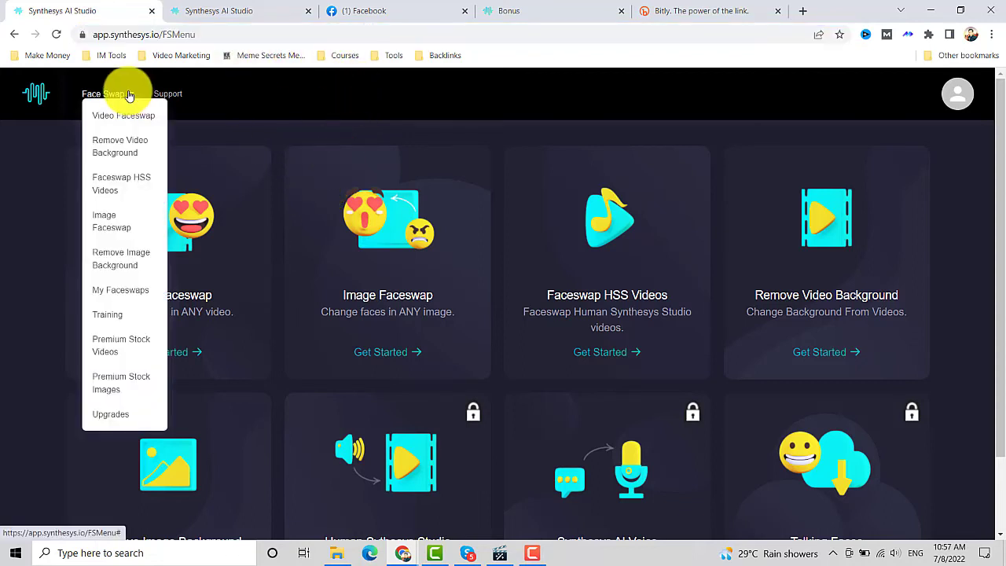
left_click(287, 98)
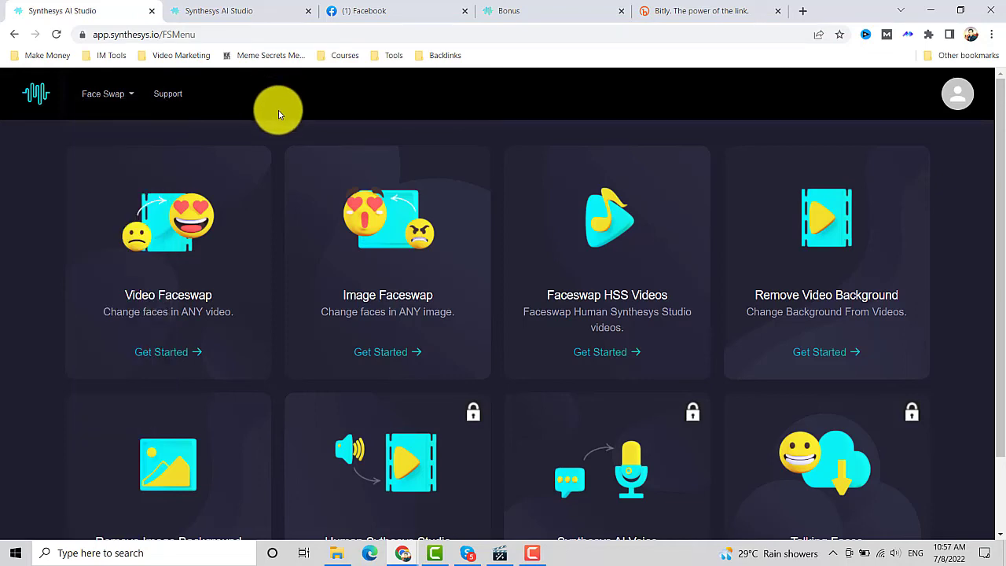
scroll(532, 333, "down", 1)
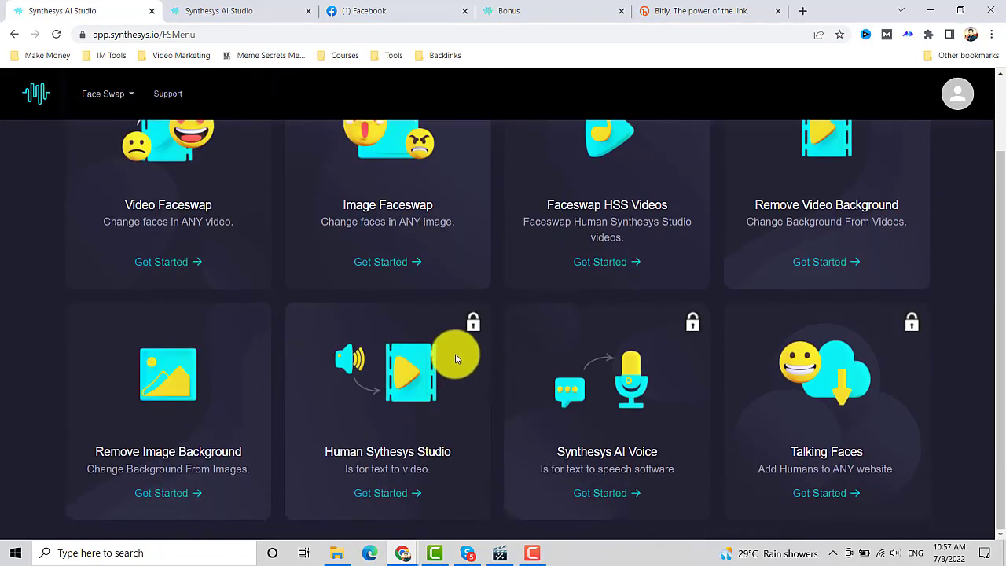
scroll(597, 291, "up", 1)
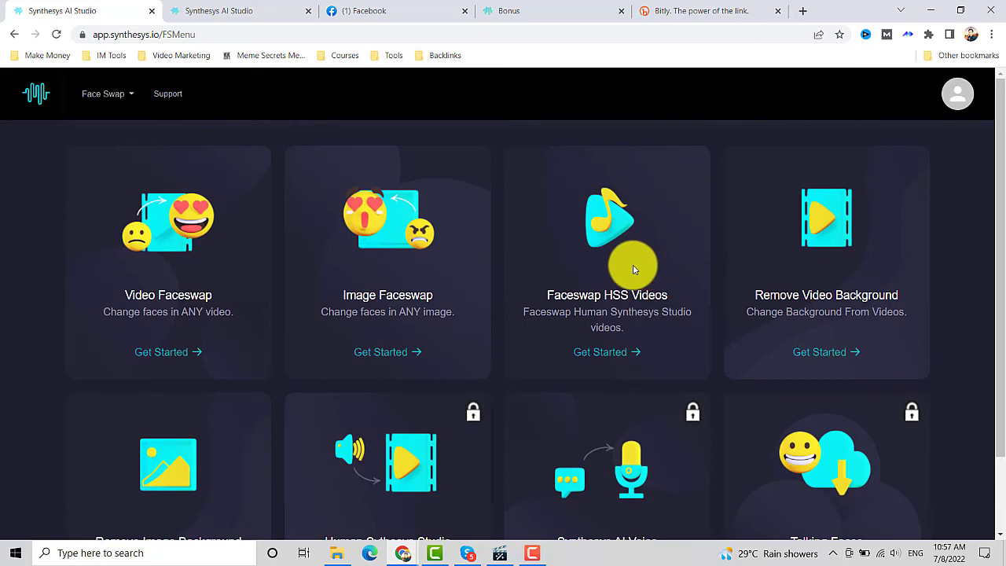
scroll(627, 272, "down", 1)
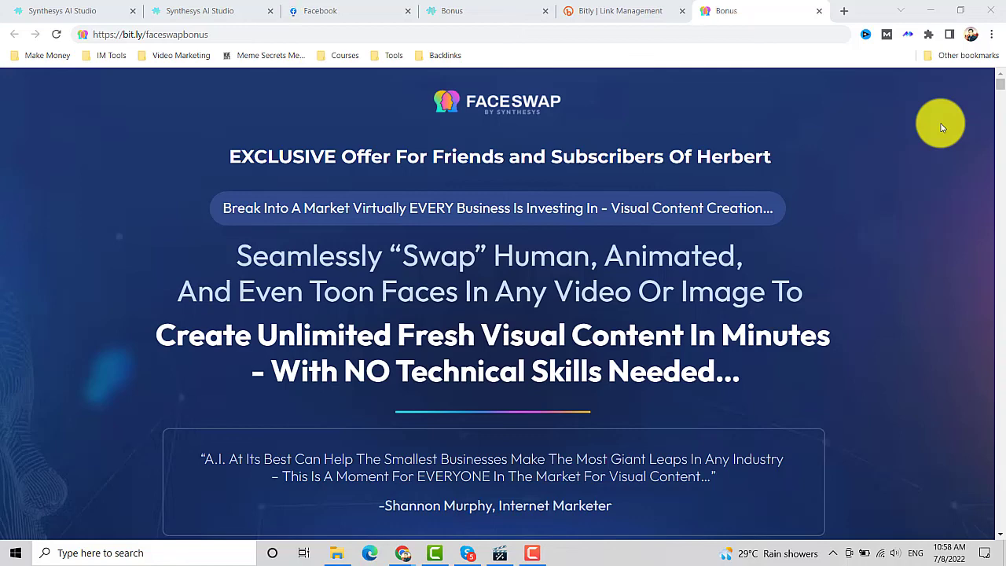
Scroll down through the opening sections of the FaceSwap bonus offer page
scroll(998, 91, "down", 3)
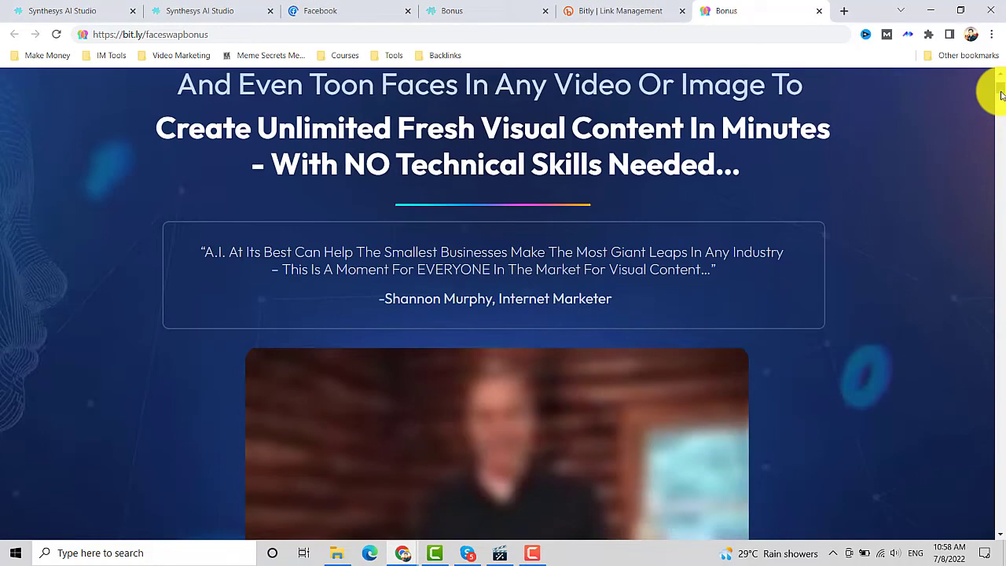
scroll(933, 135, "down", 2)
scroll(933, 135, "down", 1)
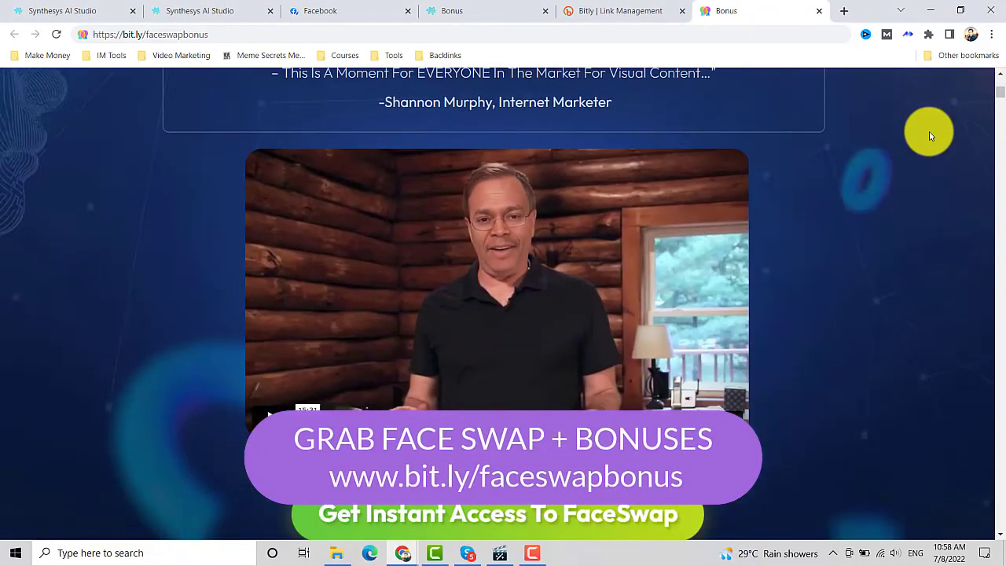
scroll(930, 131, "down", 3)
scroll(927, 141, "up", 1)
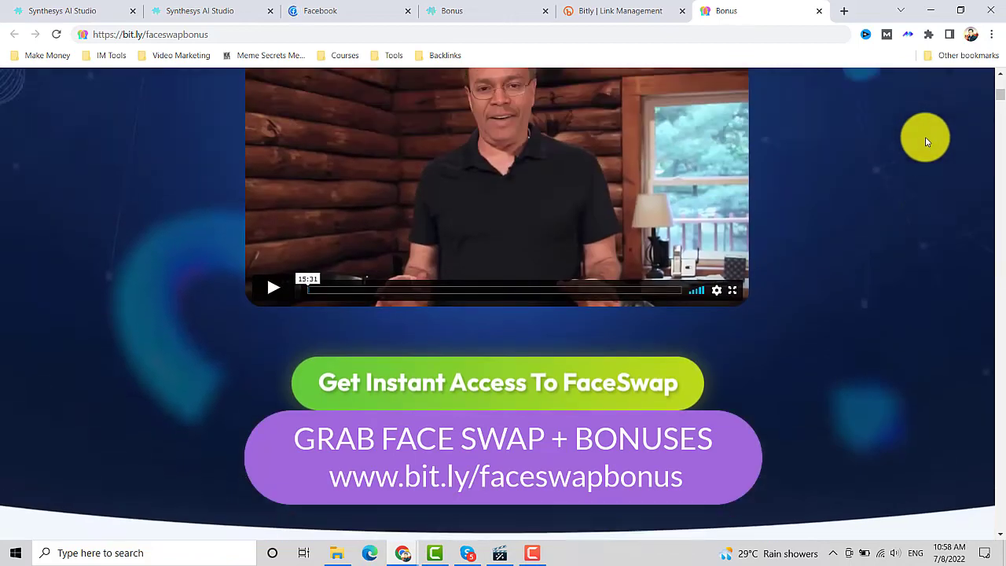
scroll(928, 140, "up", 1)
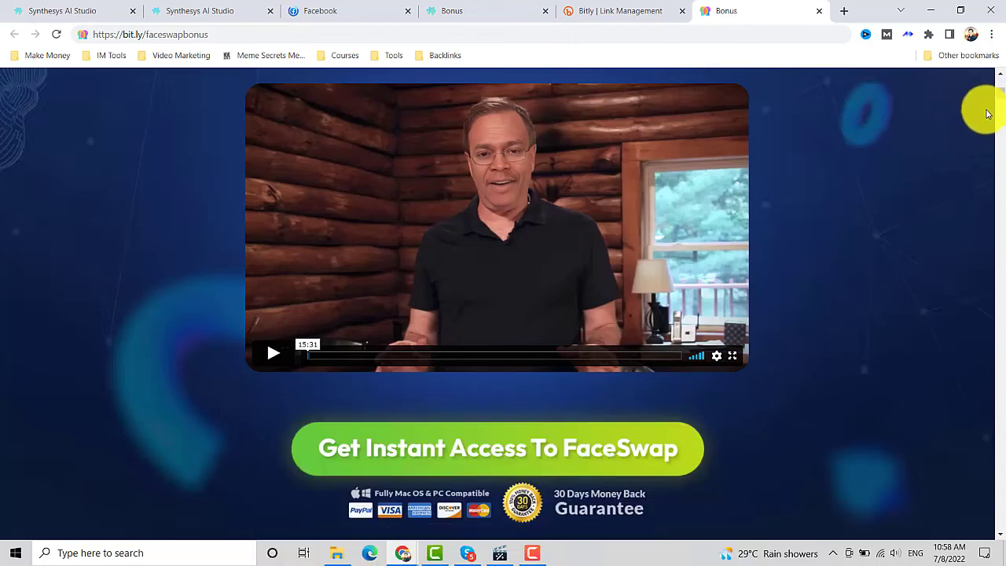
Move past the face-swap gig examples to the 'See It All In Action!' demo video
left_click_drag(1000, 94, 1000, 323)
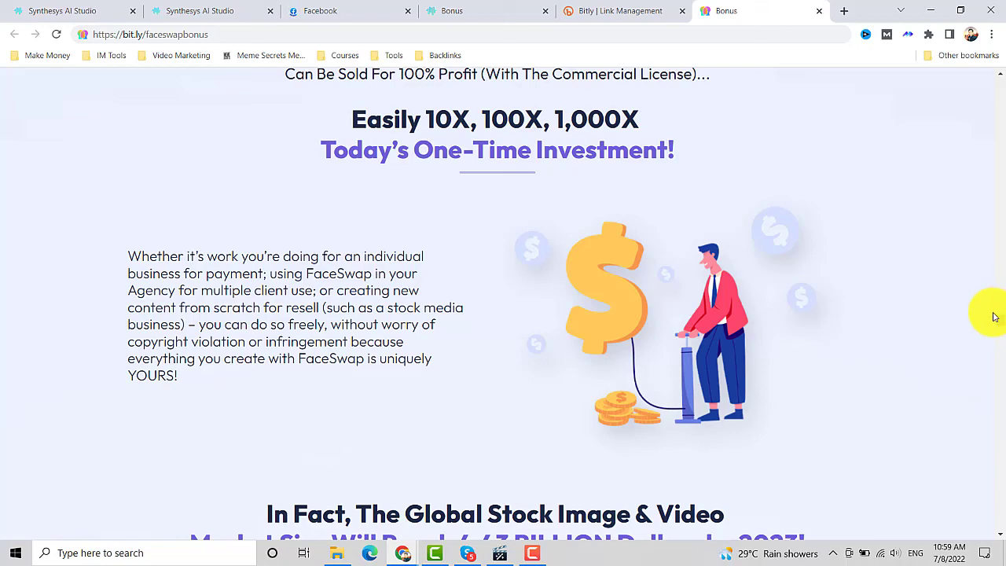
left_click_drag(1001, 322, 1001, 336)
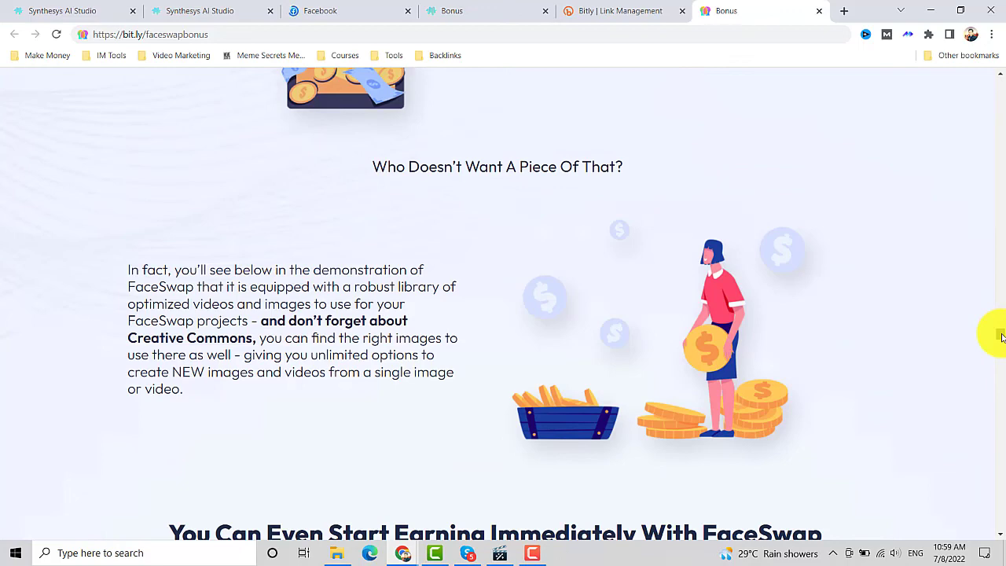
left_click_drag(1002, 336, 1002, 346)
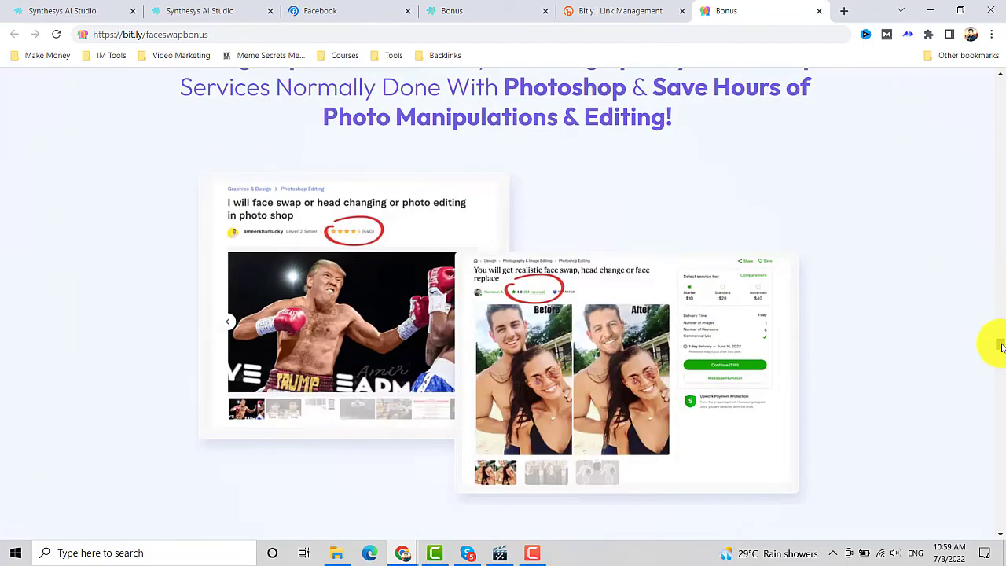
left_click_drag(1002, 346, 1000, 336)
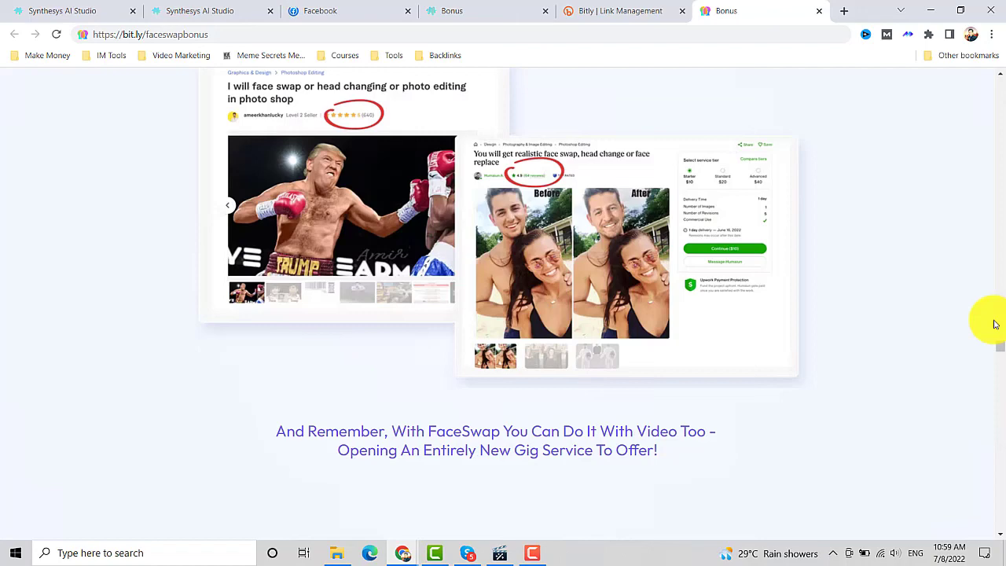
scroll(894, 229, "down", 1)
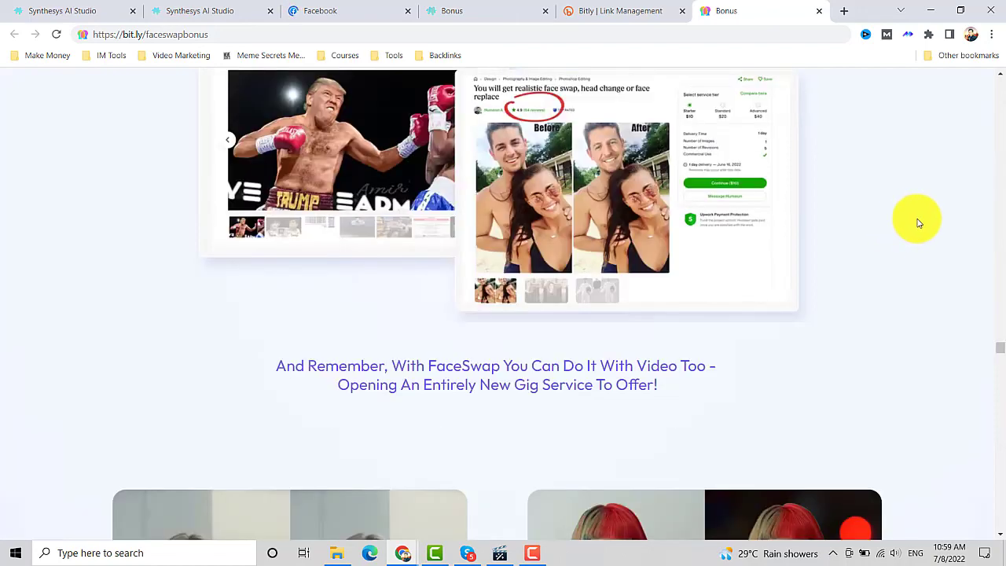
left_click_drag(1000, 347, 997, 397)
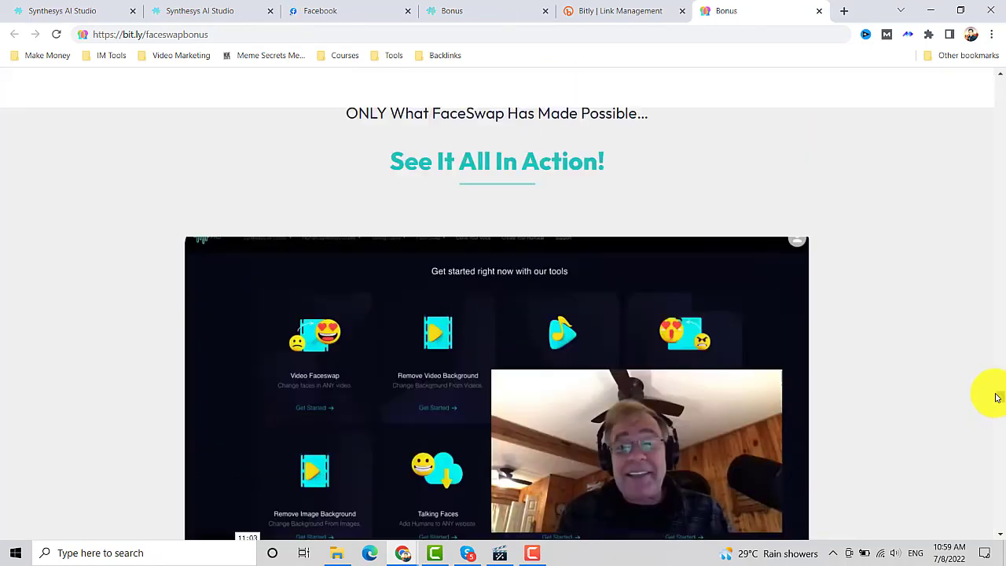
scroll(996, 395, "up", 2)
scroll(996, 394, "down", 2)
scroll(997, 392, "down", 1)
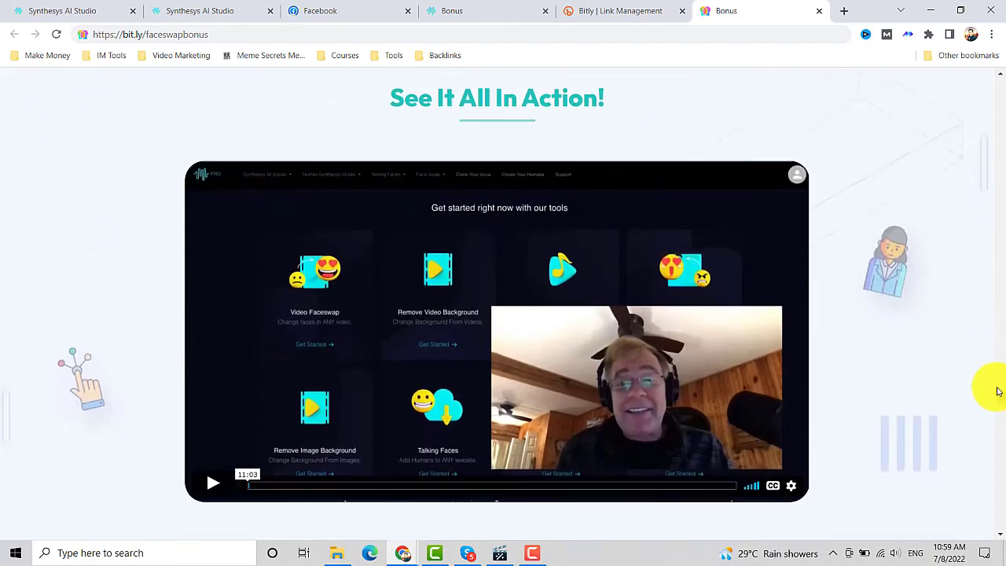